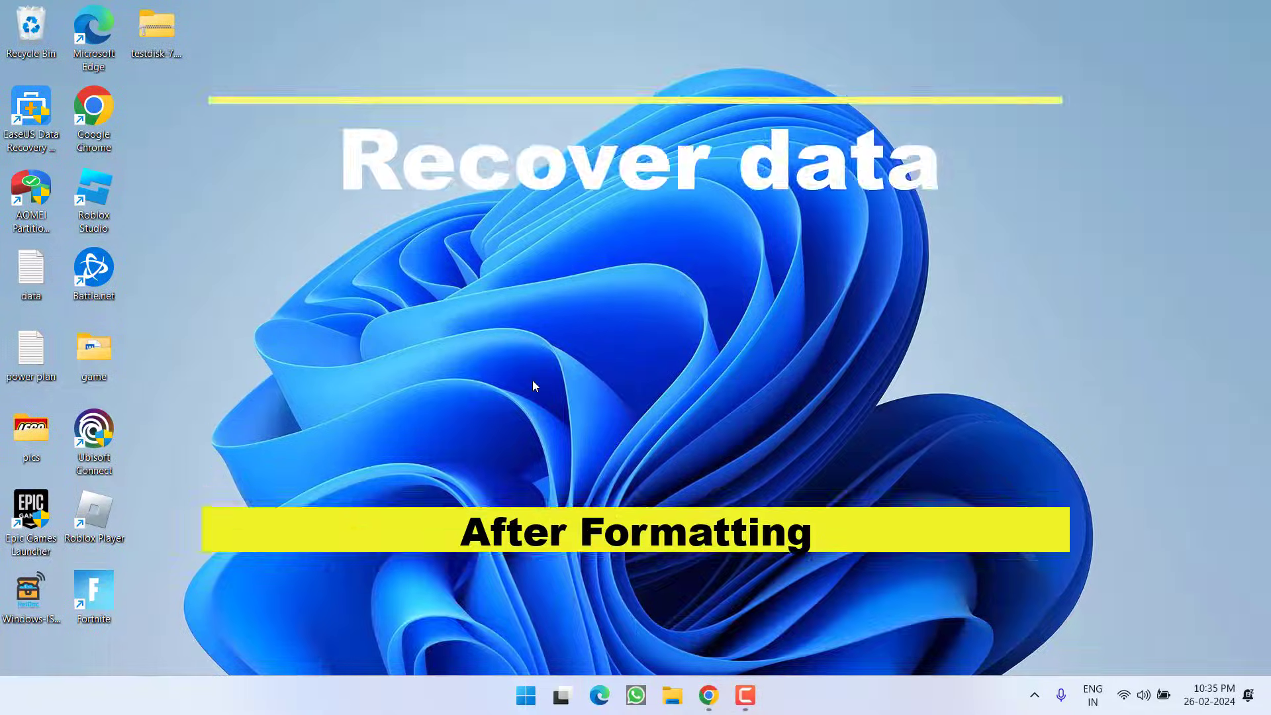
# Step: Open New Volume (G:) to look over its nine files, then return to the drive list
pyautogui.press('super+e')
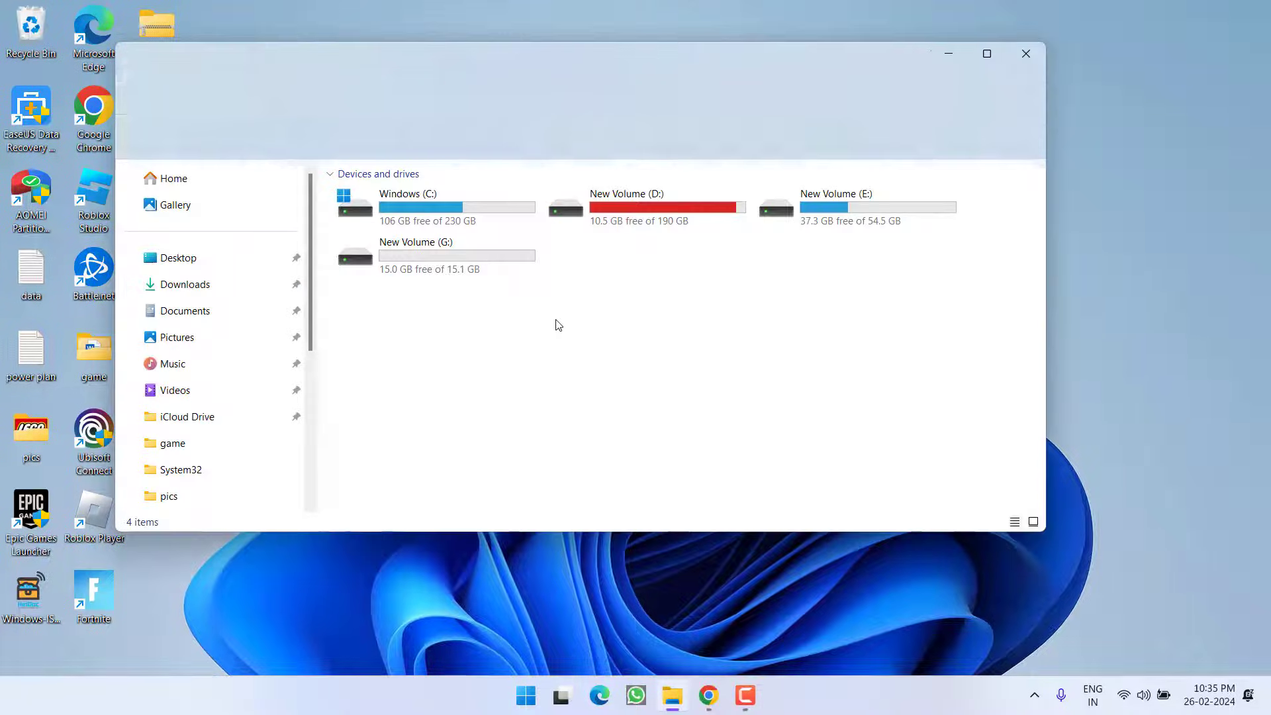
pyautogui.click(424, 257)
pyautogui.doubleClick(423, 257)
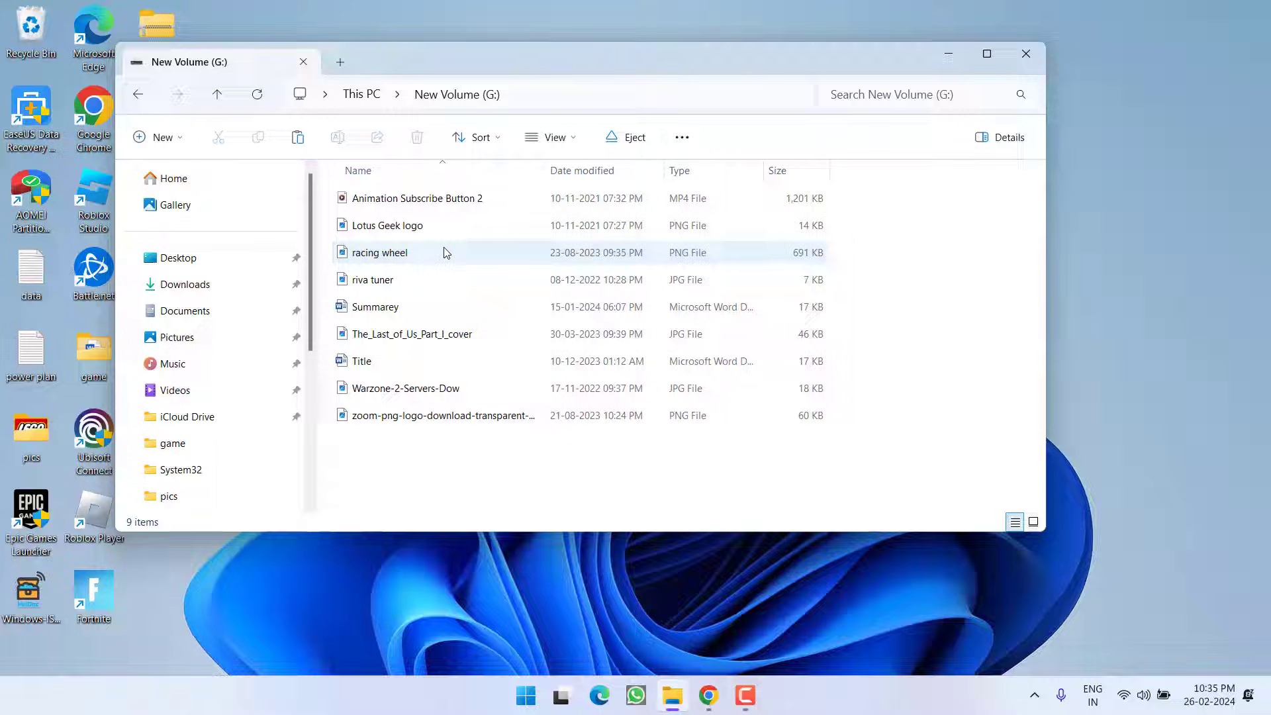
pyautogui.click(438, 415)
pyautogui.moveTo(426, 272); pyautogui.dragTo(411, 176)
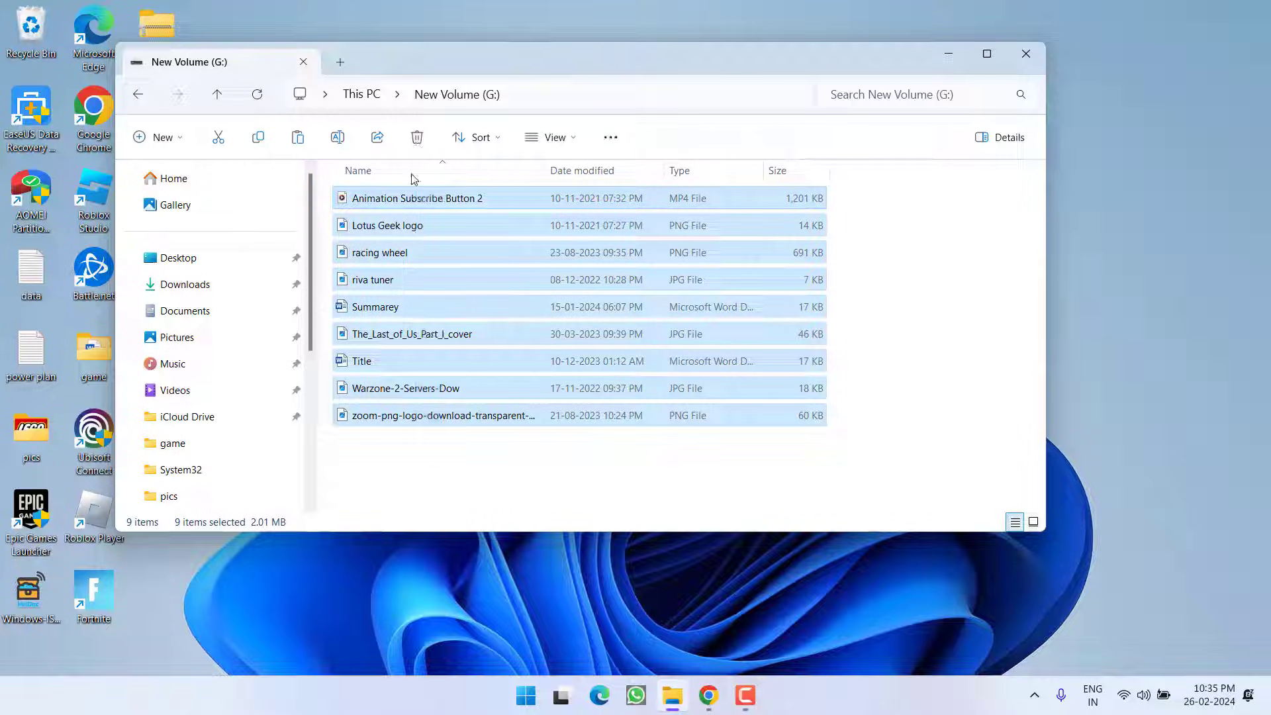
pyautogui.click(413, 476)
pyautogui.hotkey('alt', 'Left')
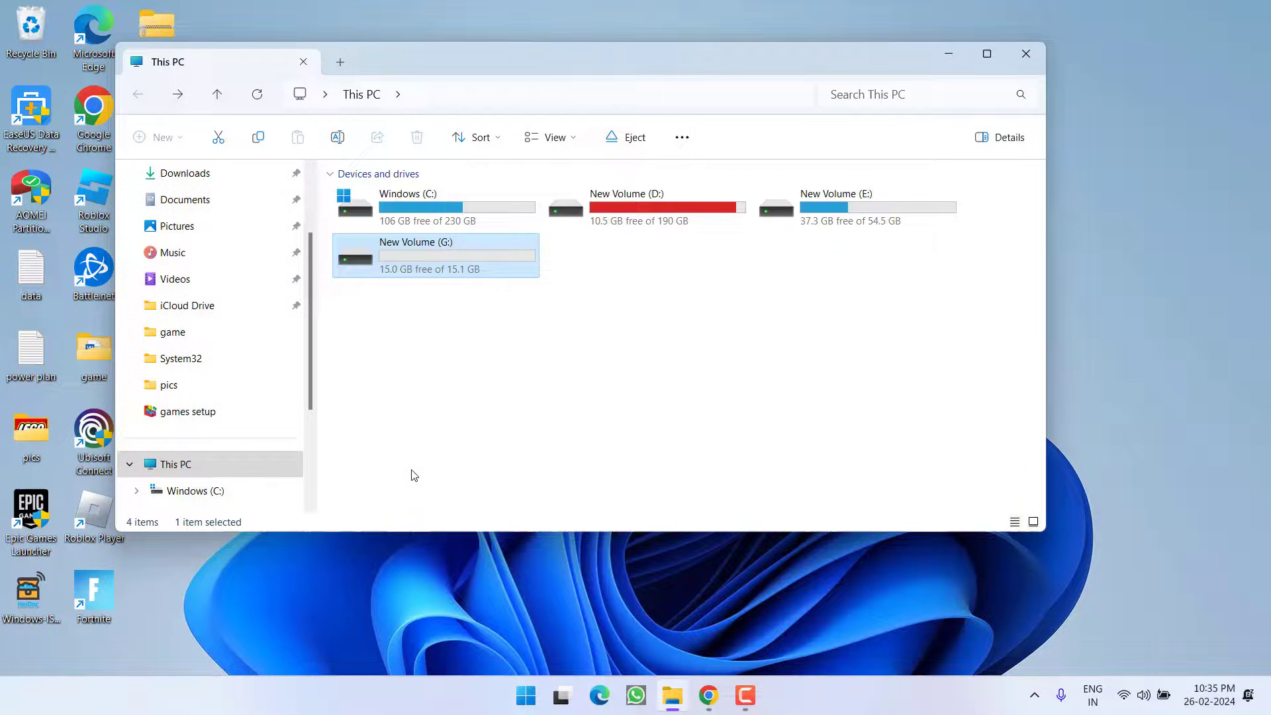
# Step: Quick-format G: as NTFS, confirm the drive is empty, and close File Explorer
pyautogui.rightClick(417, 259)
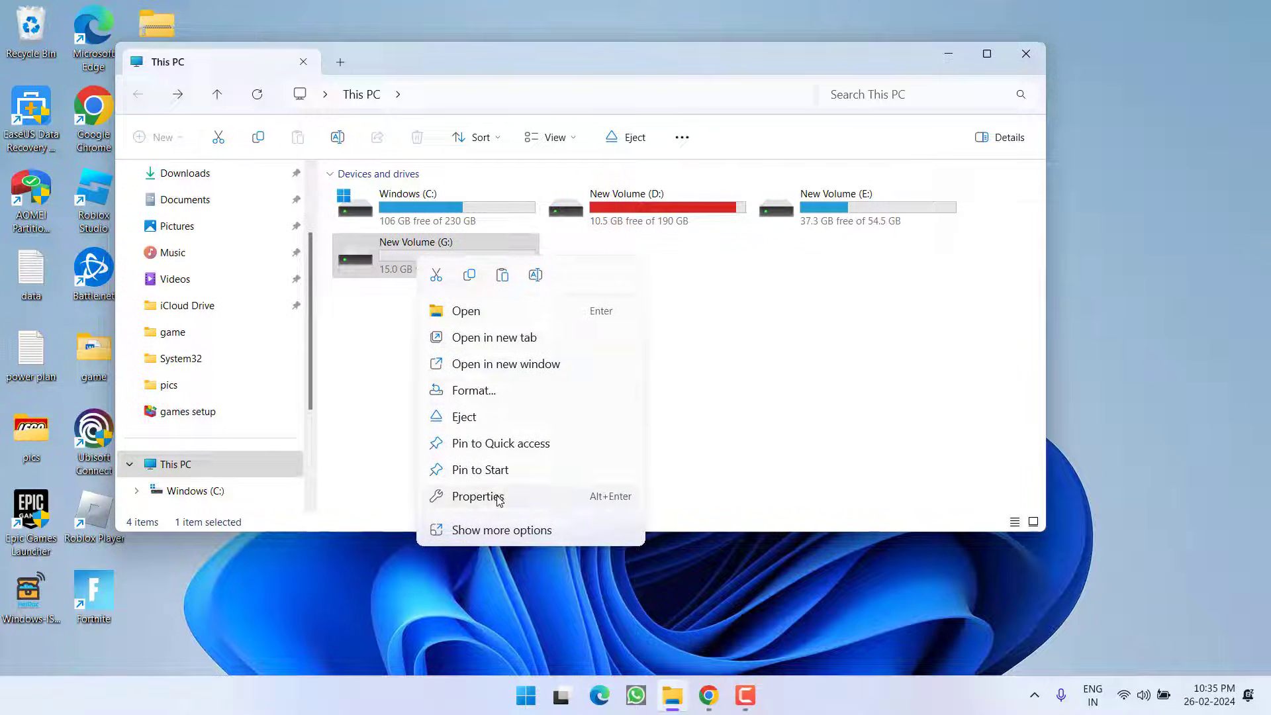
pyautogui.click(474, 389)
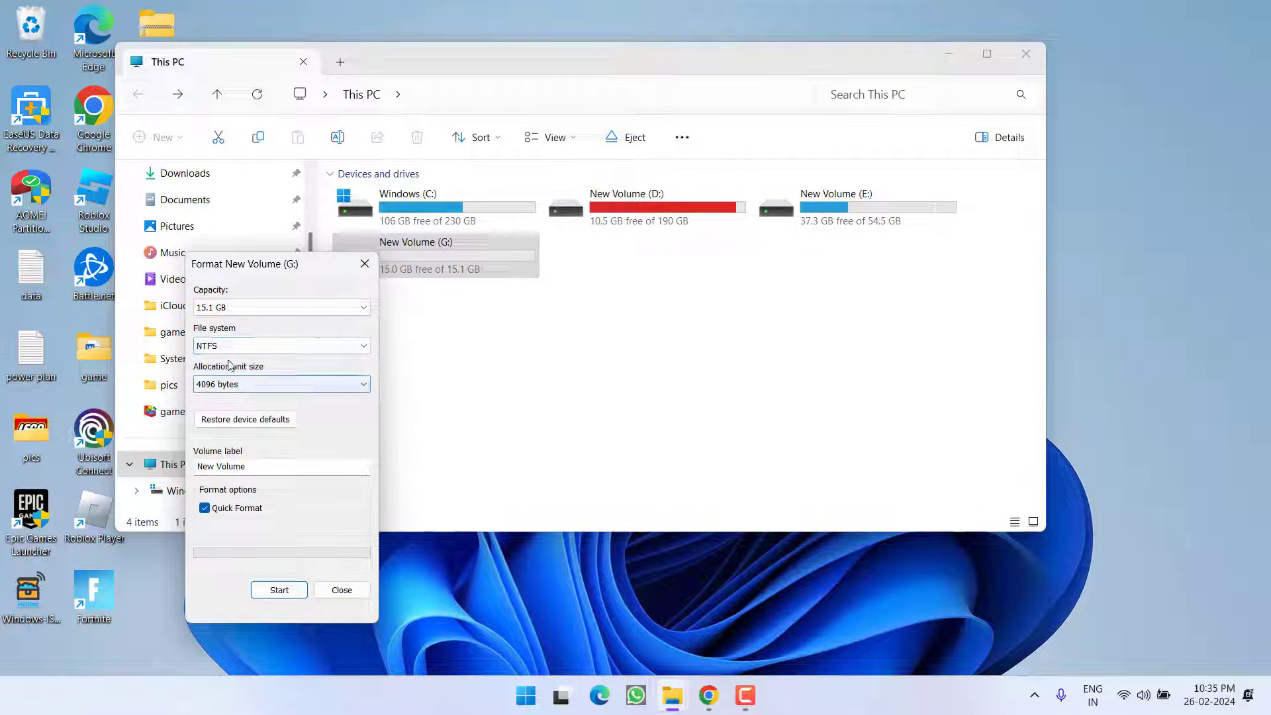
pyautogui.click(279, 590)
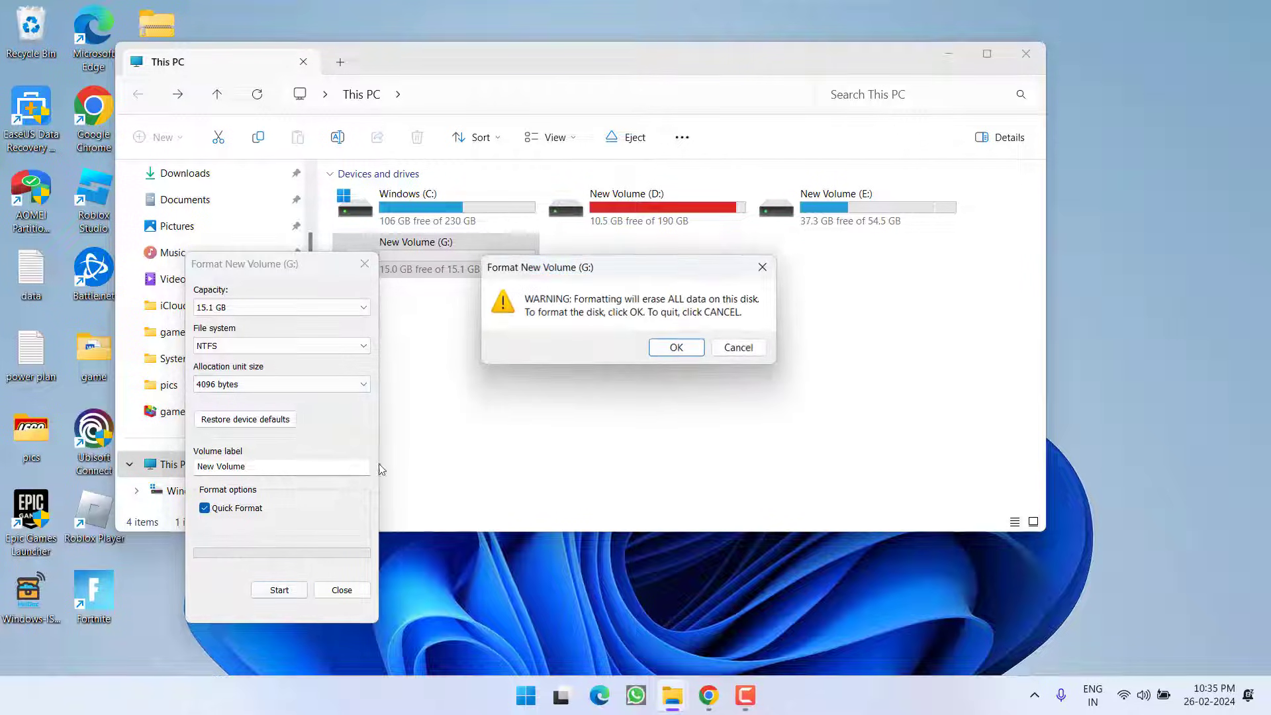
pyautogui.click(678, 347)
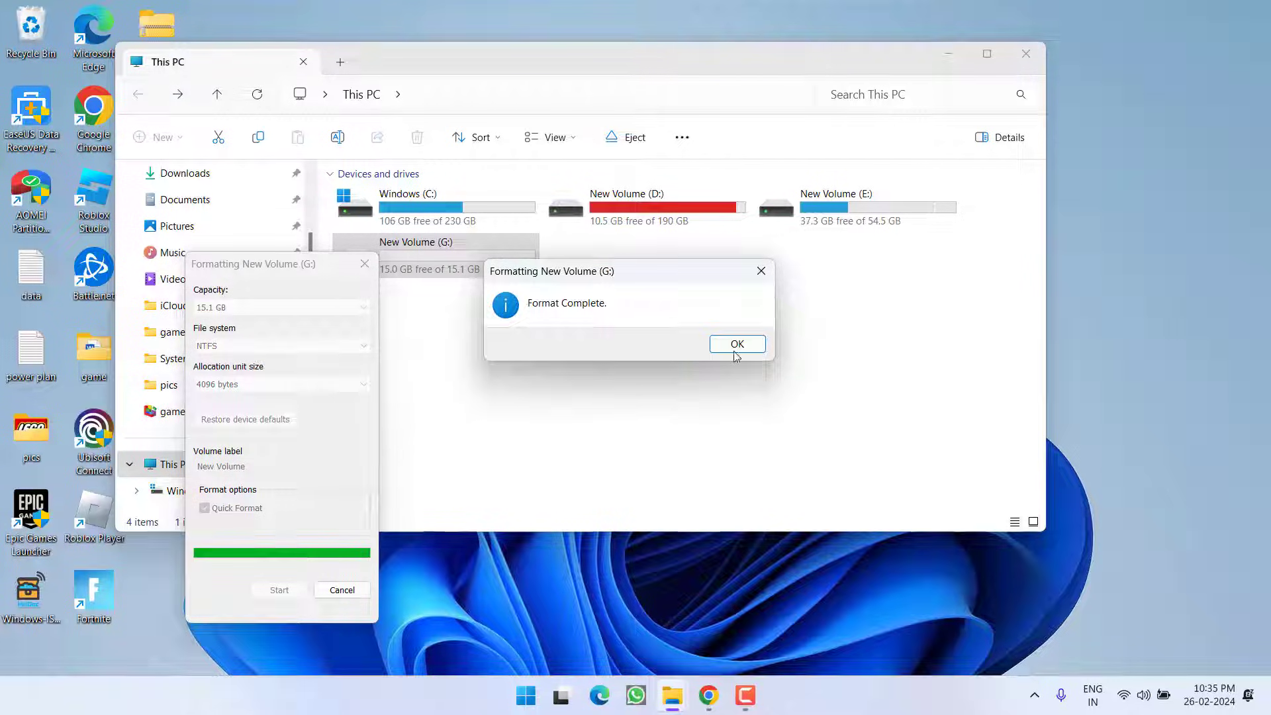
pyautogui.click(734, 344)
pyautogui.click(358, 595)
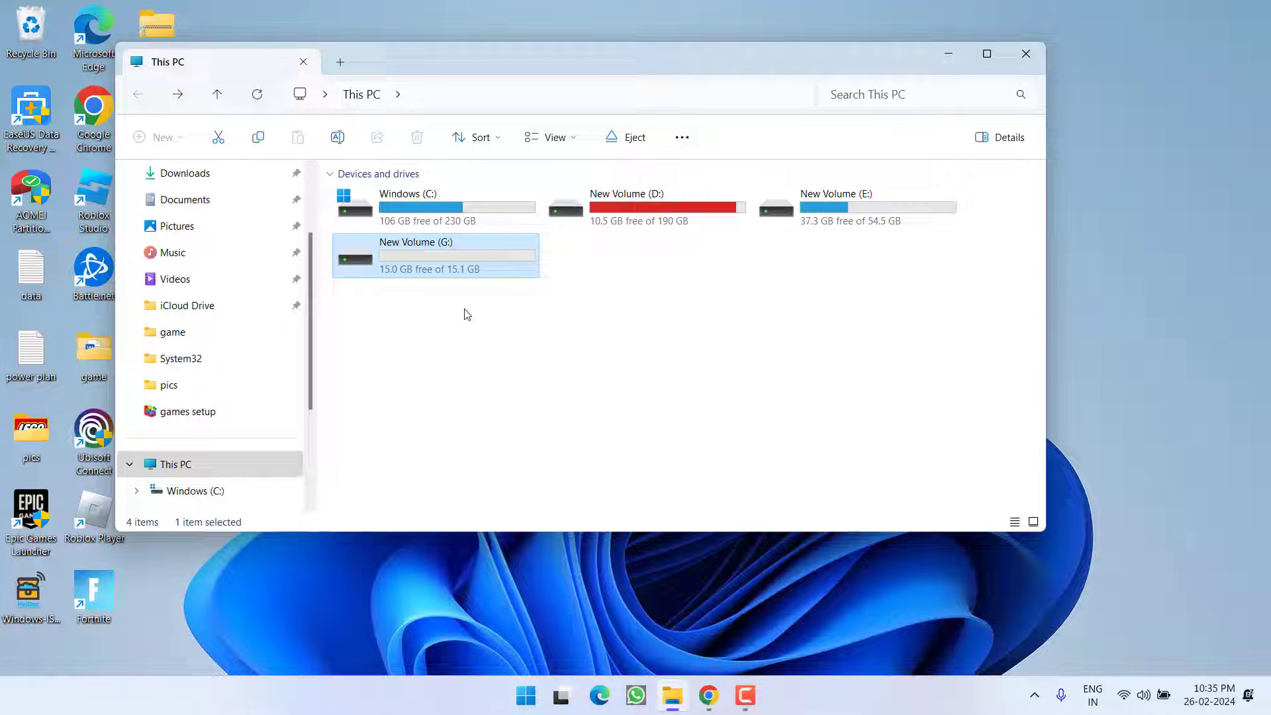
pyautogui.doubleClick(467, 260)
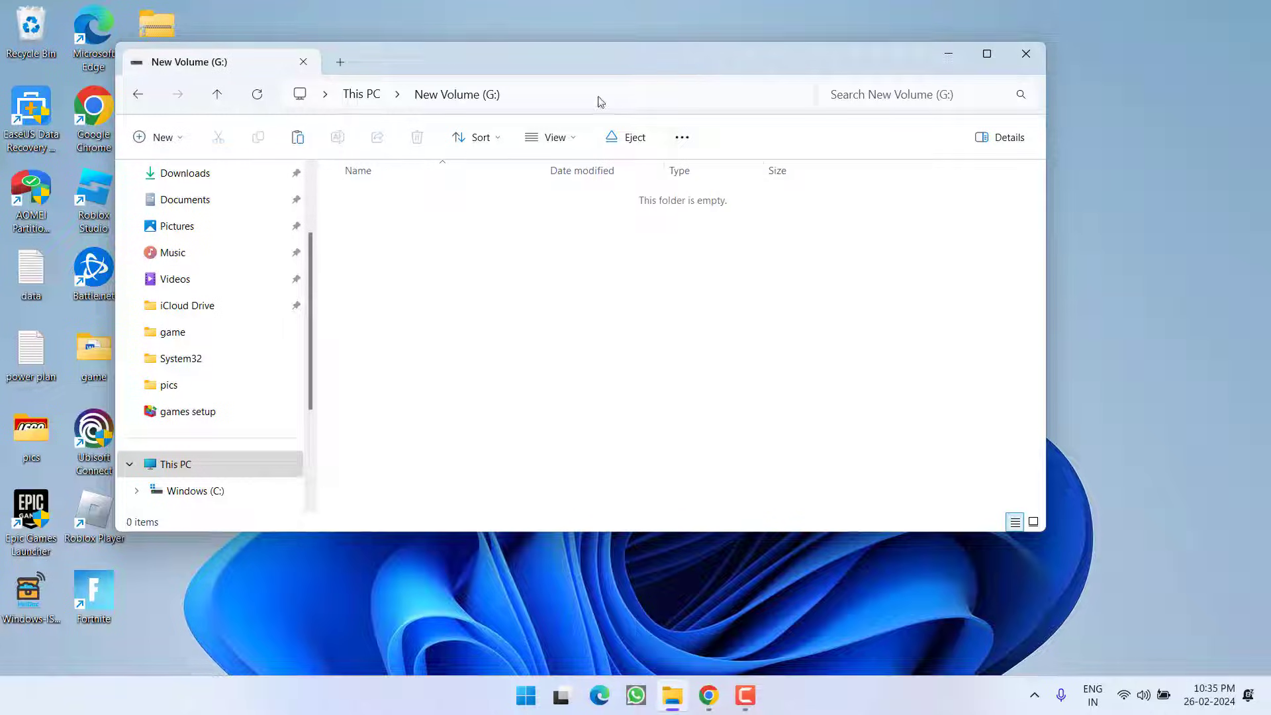
pyautogui.click(1024, 53)
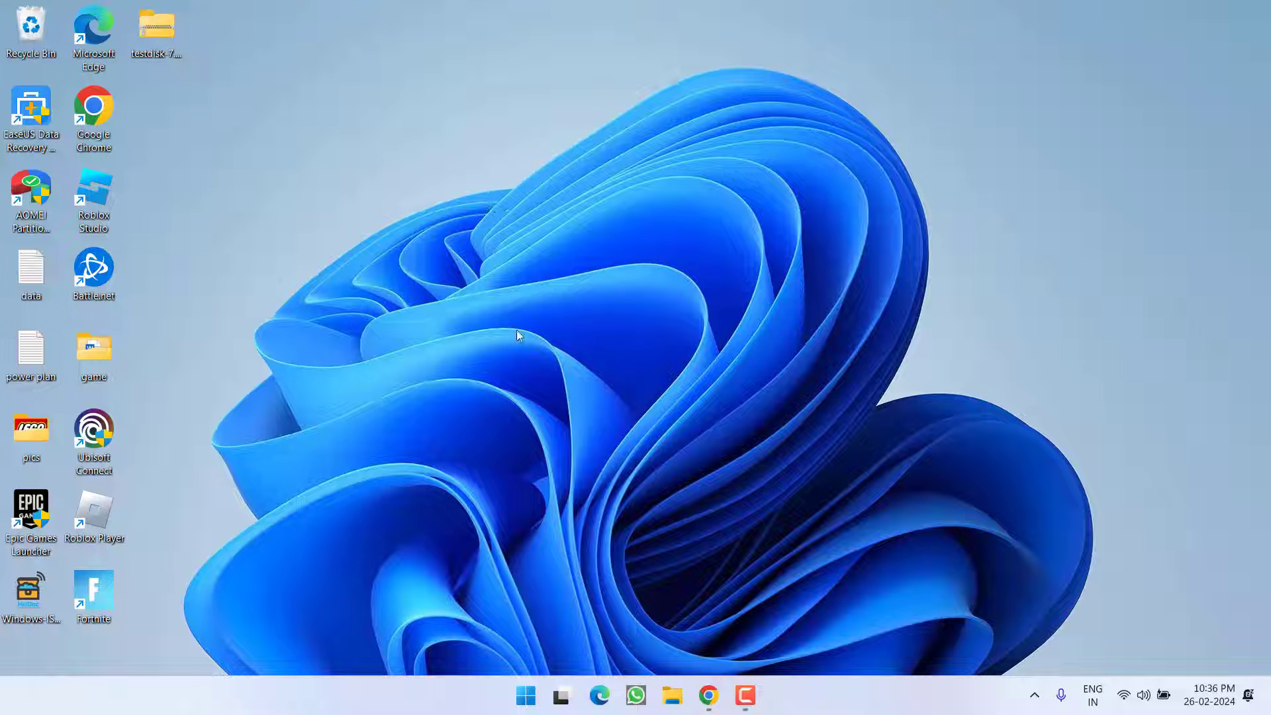
# Step: On the SourceForge TestDisk & PhotoRec page, start the download, cancel the duplicate zip save, and minimise Chrome
pyautogui.click(708, 694)
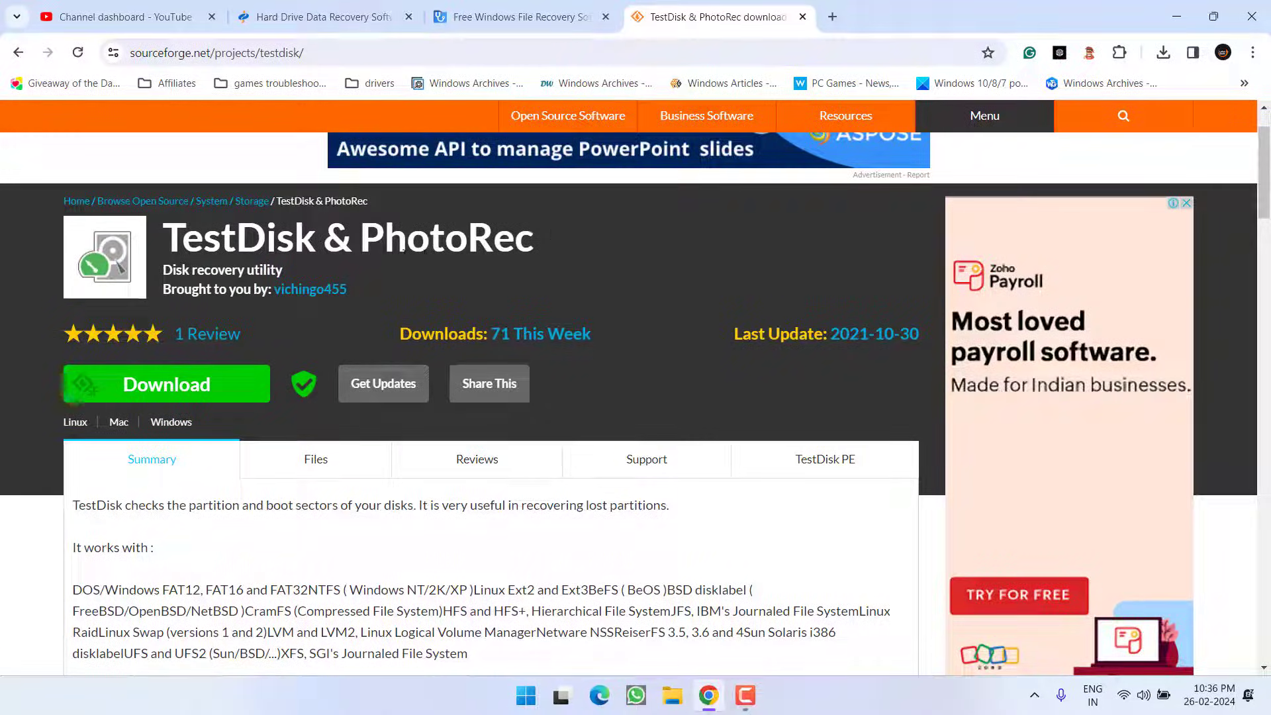
pyautogui.moveTo(182, 238); pyautogui.dragTo(560, 252)
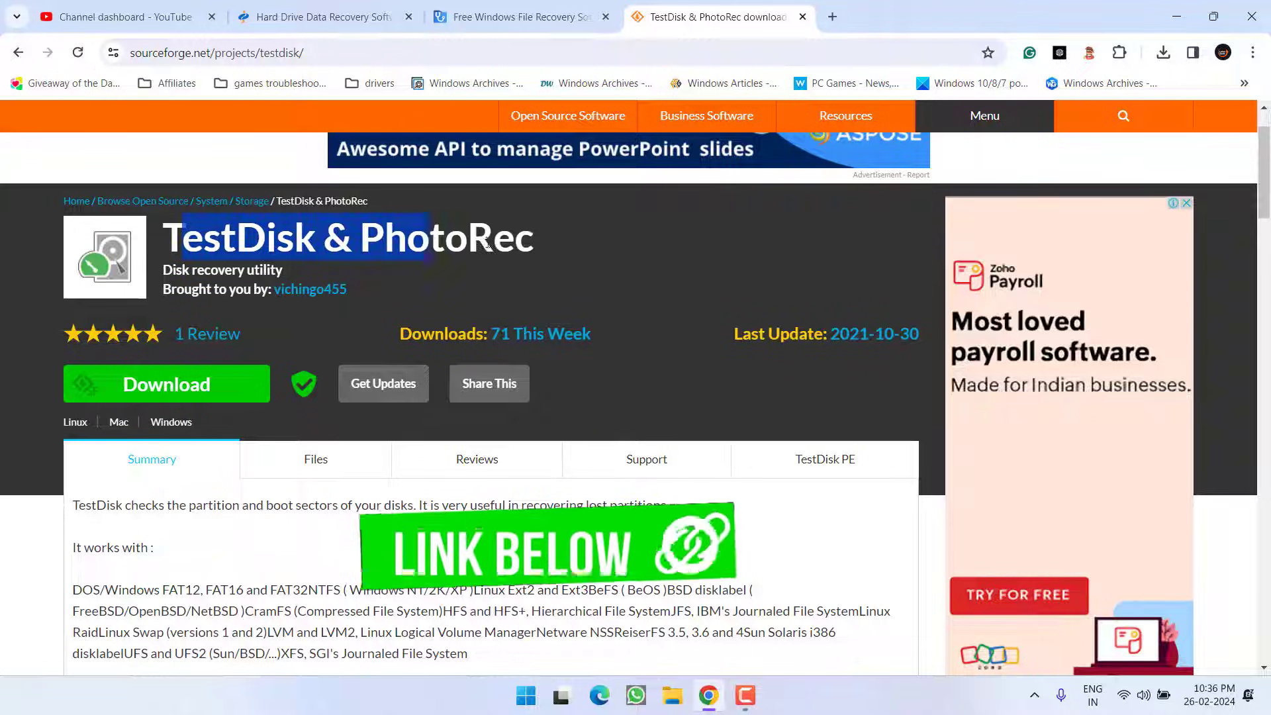
pyautogui.click(561, 252)
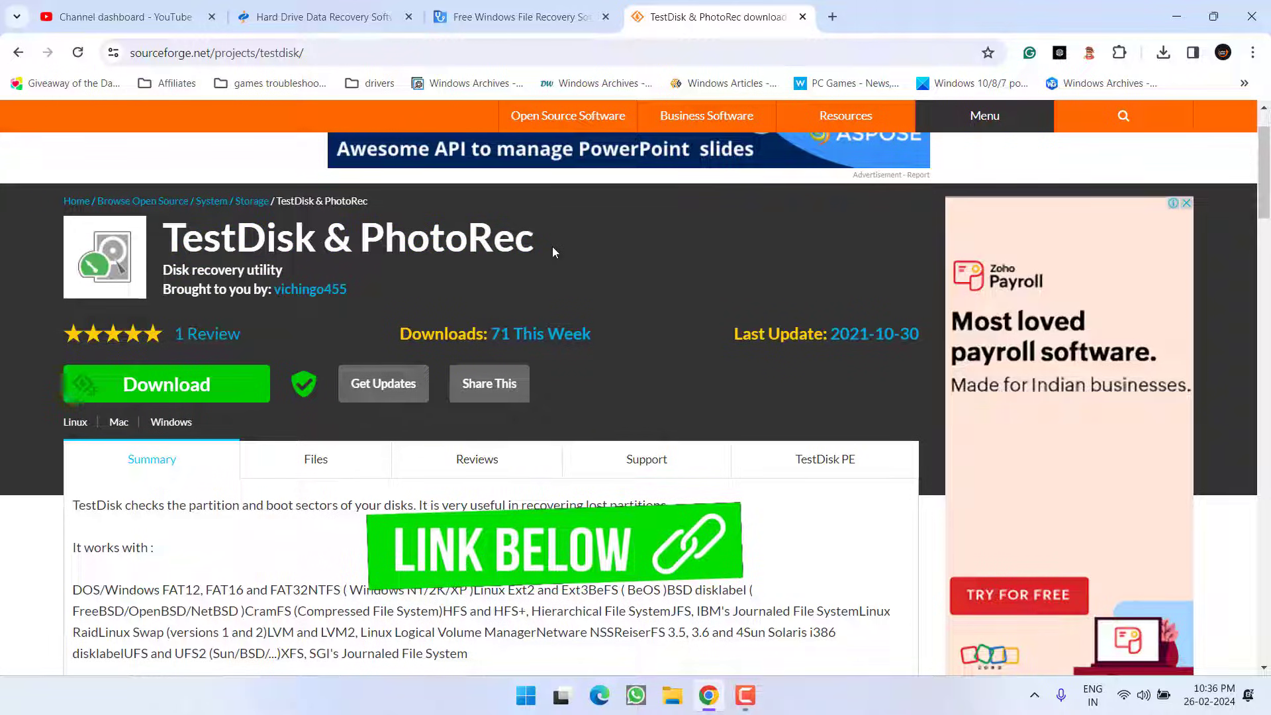
pyautogui.click(173, 386)
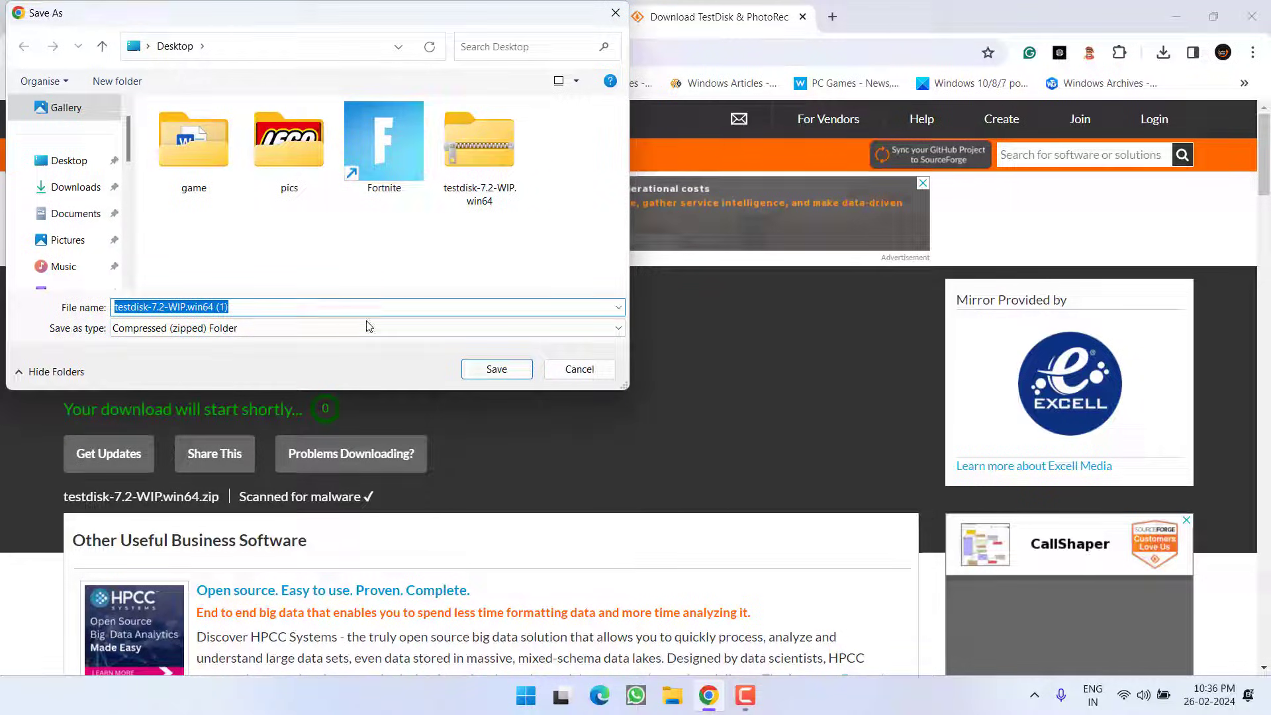
pyautogui.click(580, 369)
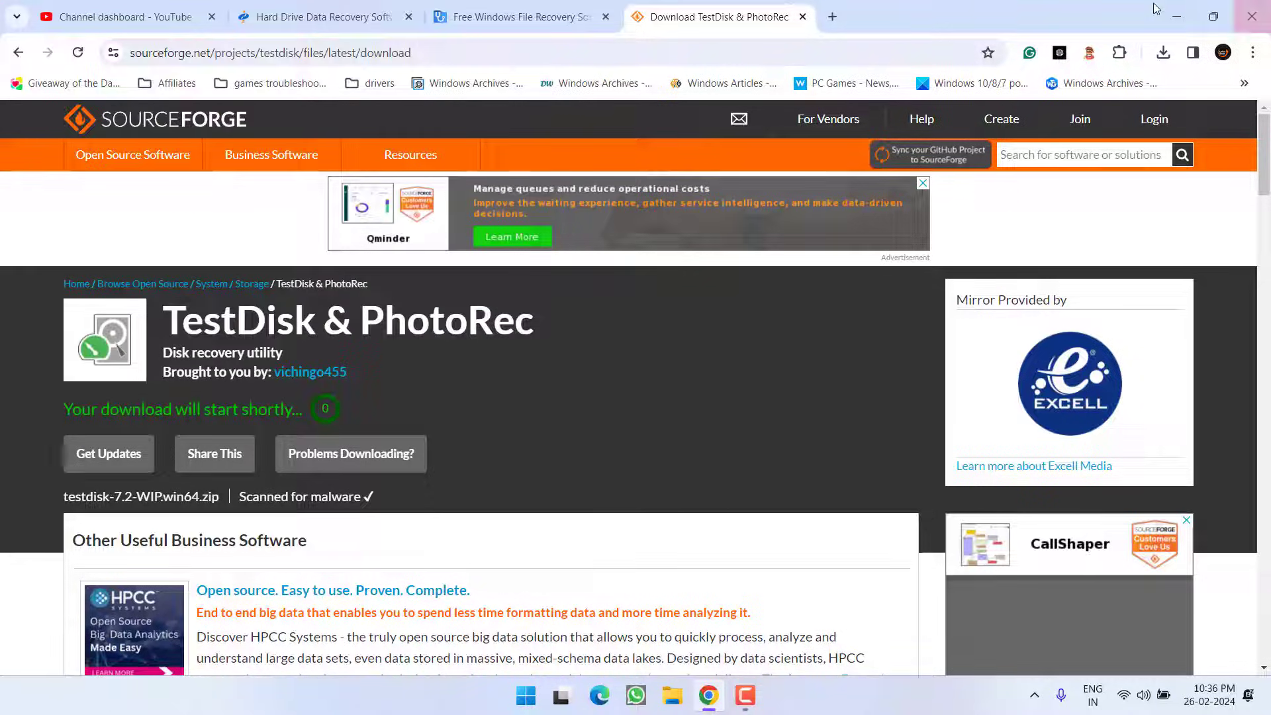
pyautogui.click(1176, 16)
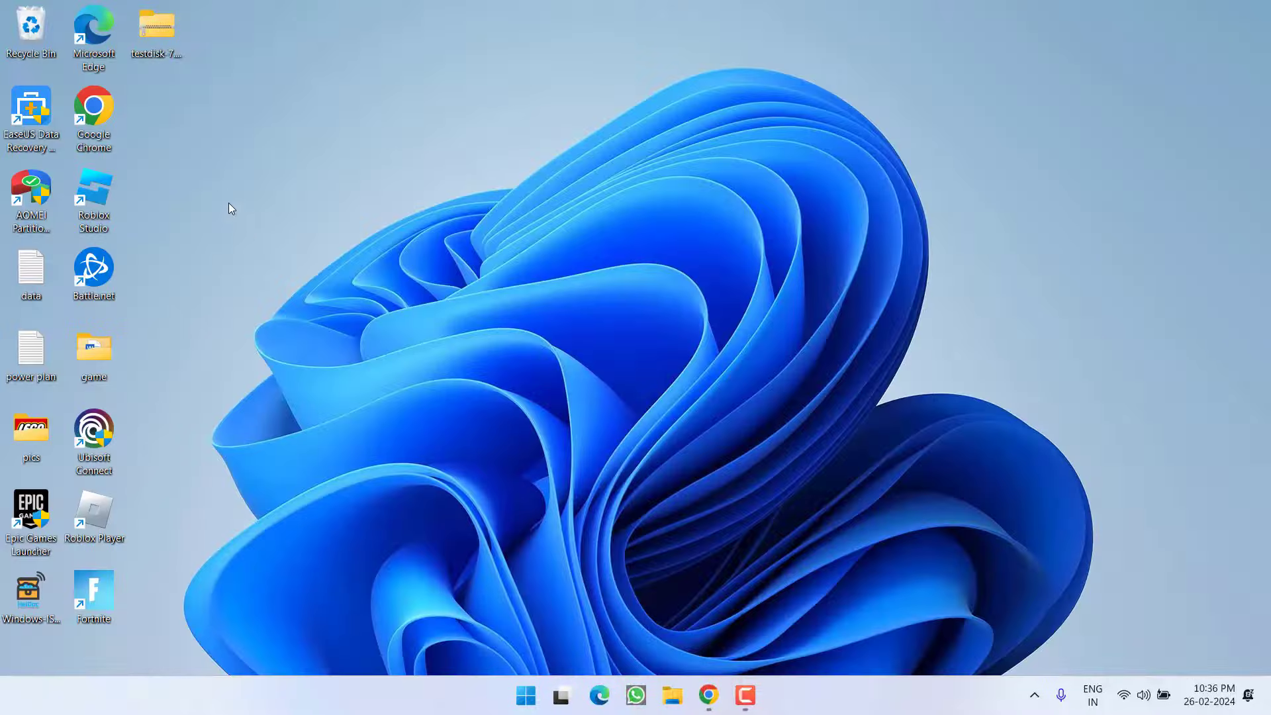
# Step: Extract the testdisk-7.2-WIP folder from the downloaded zip to the desktop
pyautogui.doubleClick(168, 43)
pyautogui.moveTo(400, 204); pyautogui.dragTo(366, 605)
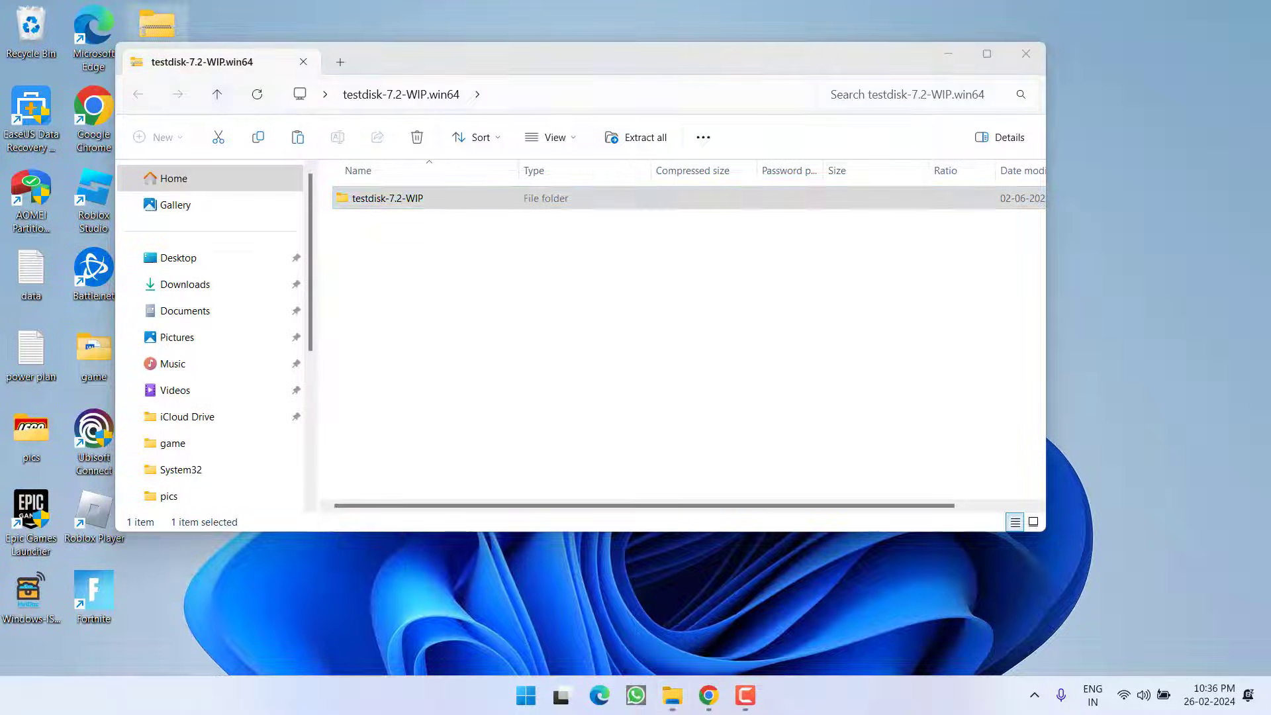
pyautogui.click(1026, 54)
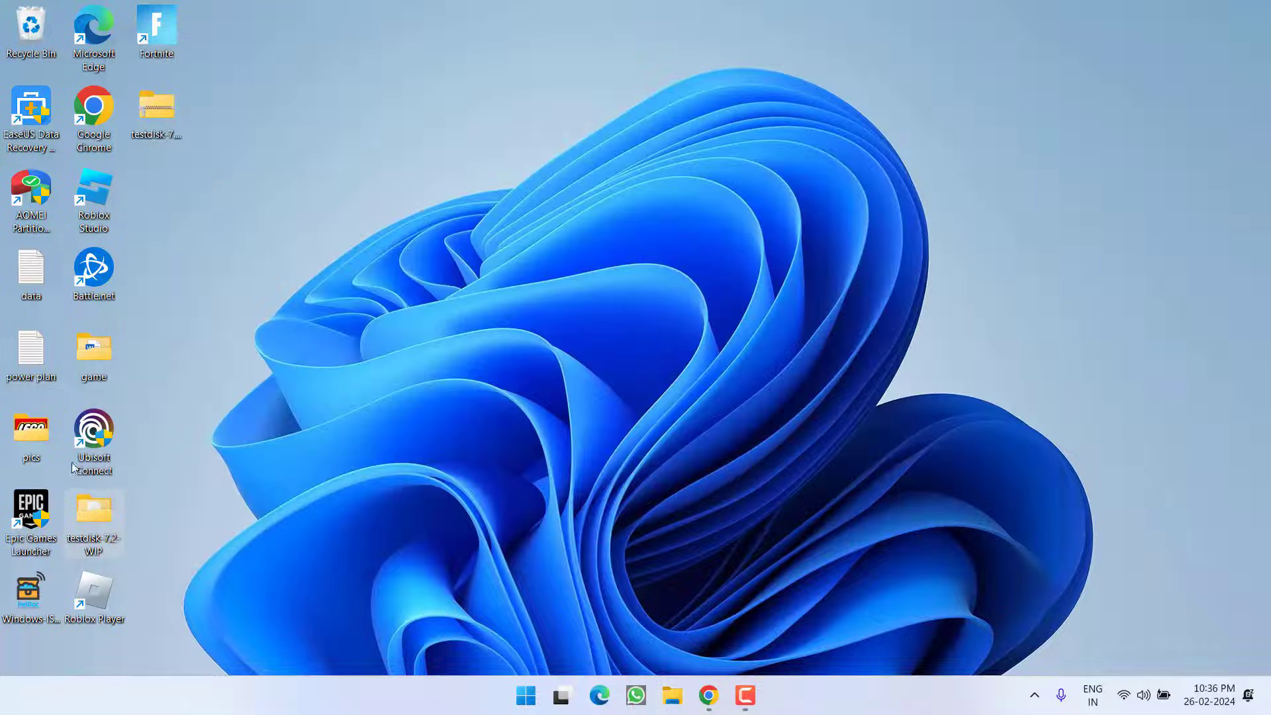
# Step: Launch photorec_win from testdisk-7.2-WIP, running it anyway past the SmartScreen warning
pyautogui.doubleClick(89, 519)
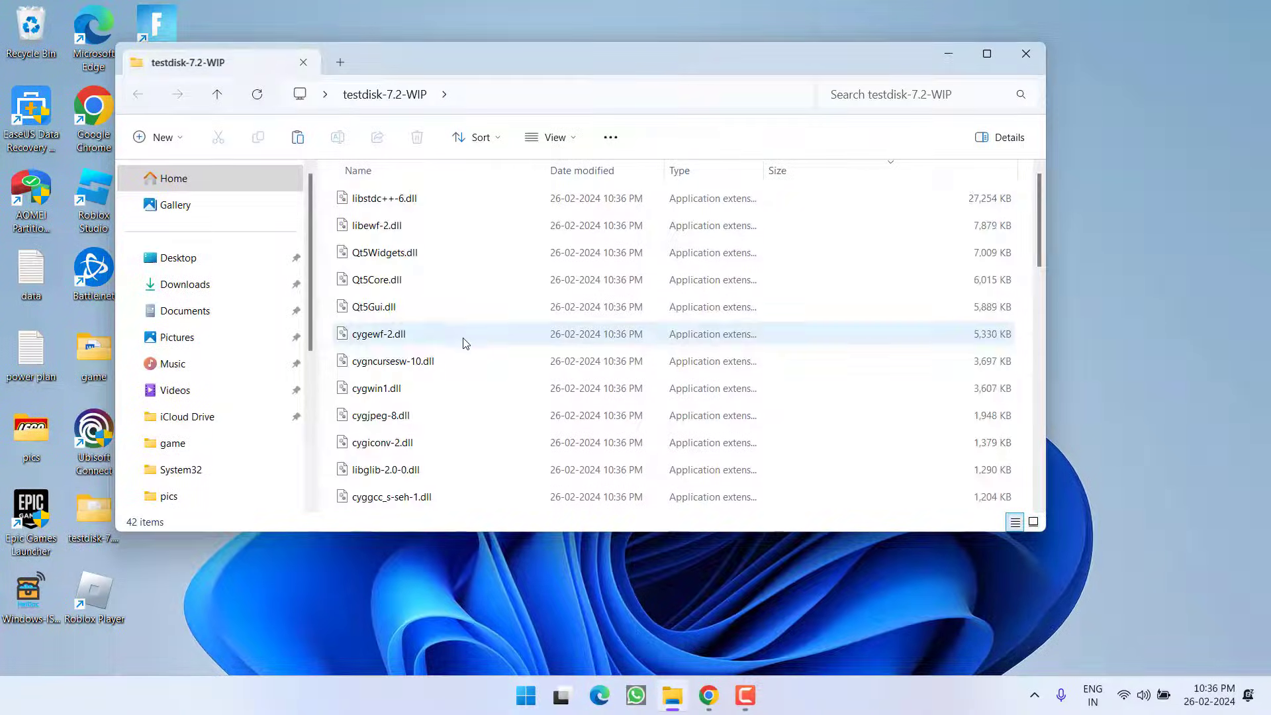
pyautogui.scroll(-10, 466, 343)
pyautogui.scroll(5, 466, 343)
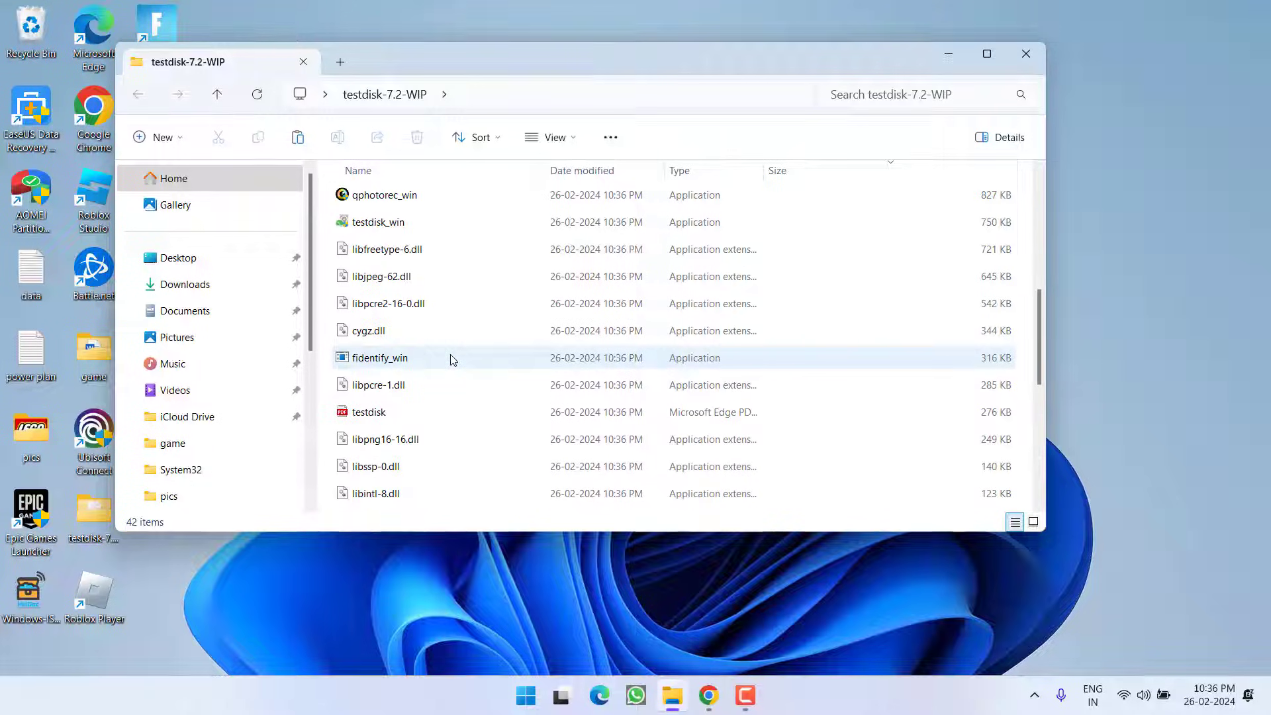
pyautogui.scroll(3, 468, 350)
pyautogui.click(423, 334)
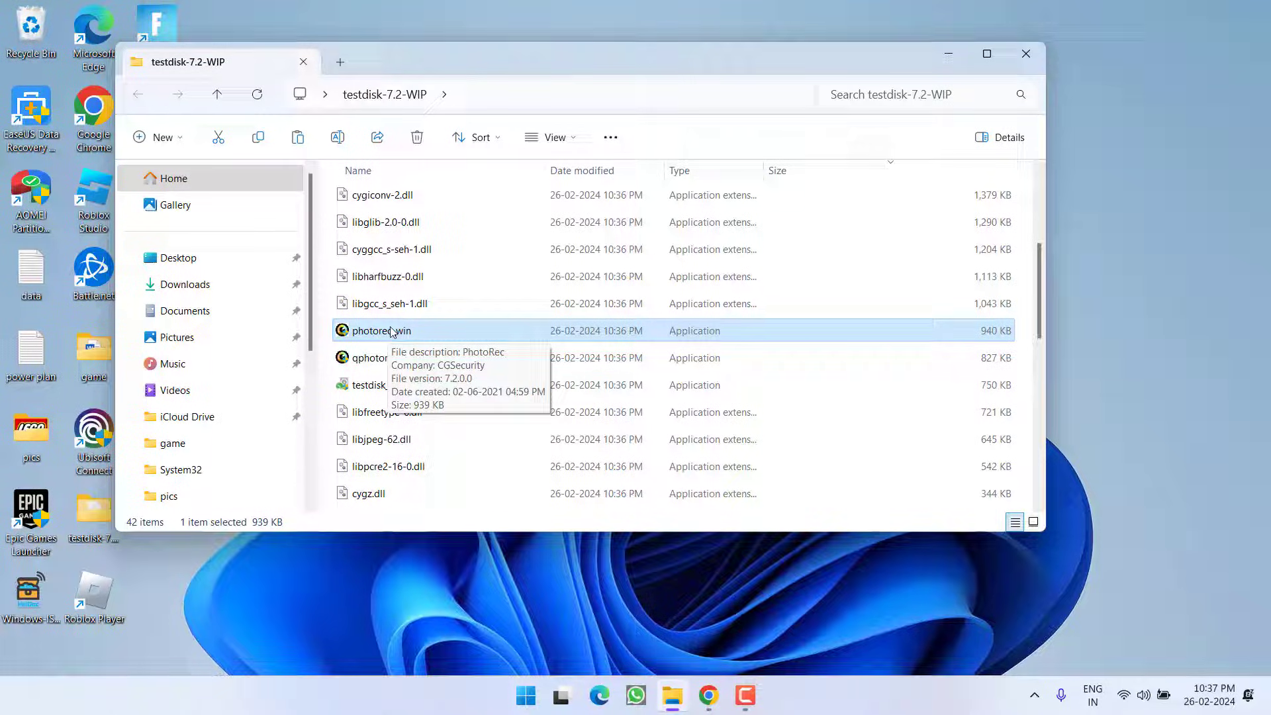
pyautogui.doubleClick(383, 333)
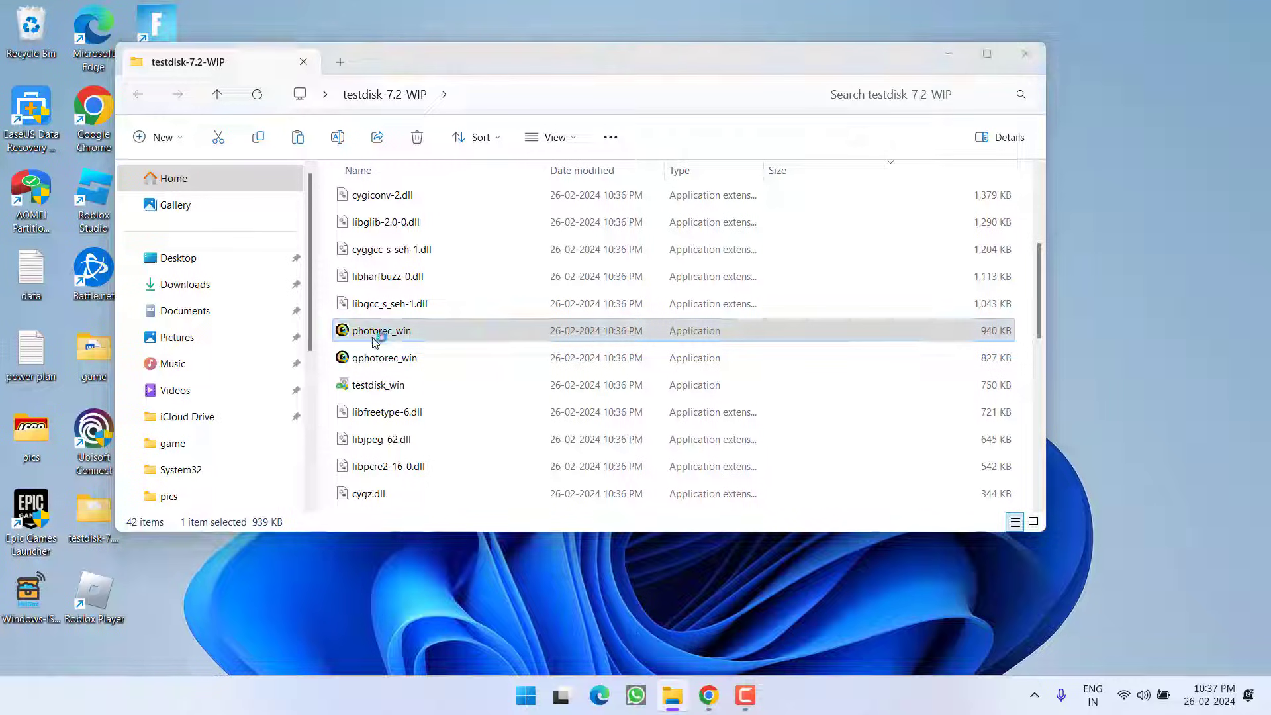
pyautogui.click(458, 226)
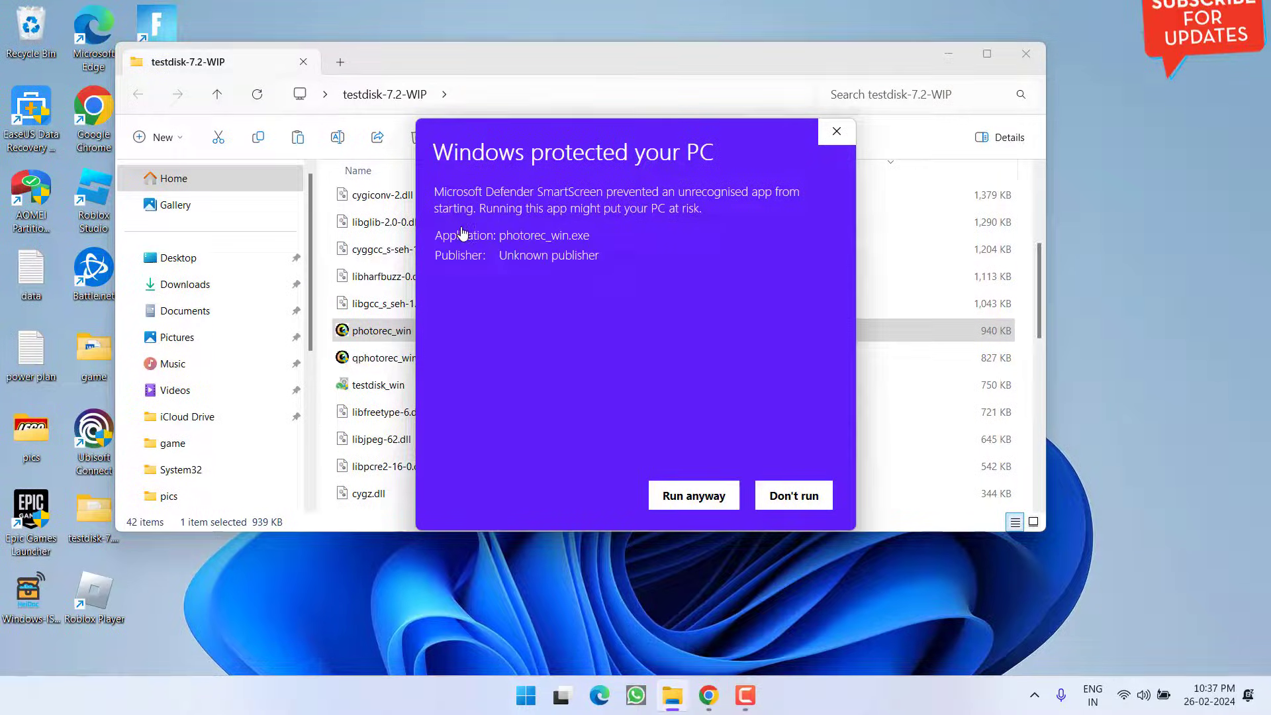
pyautogui.click(665, 497)
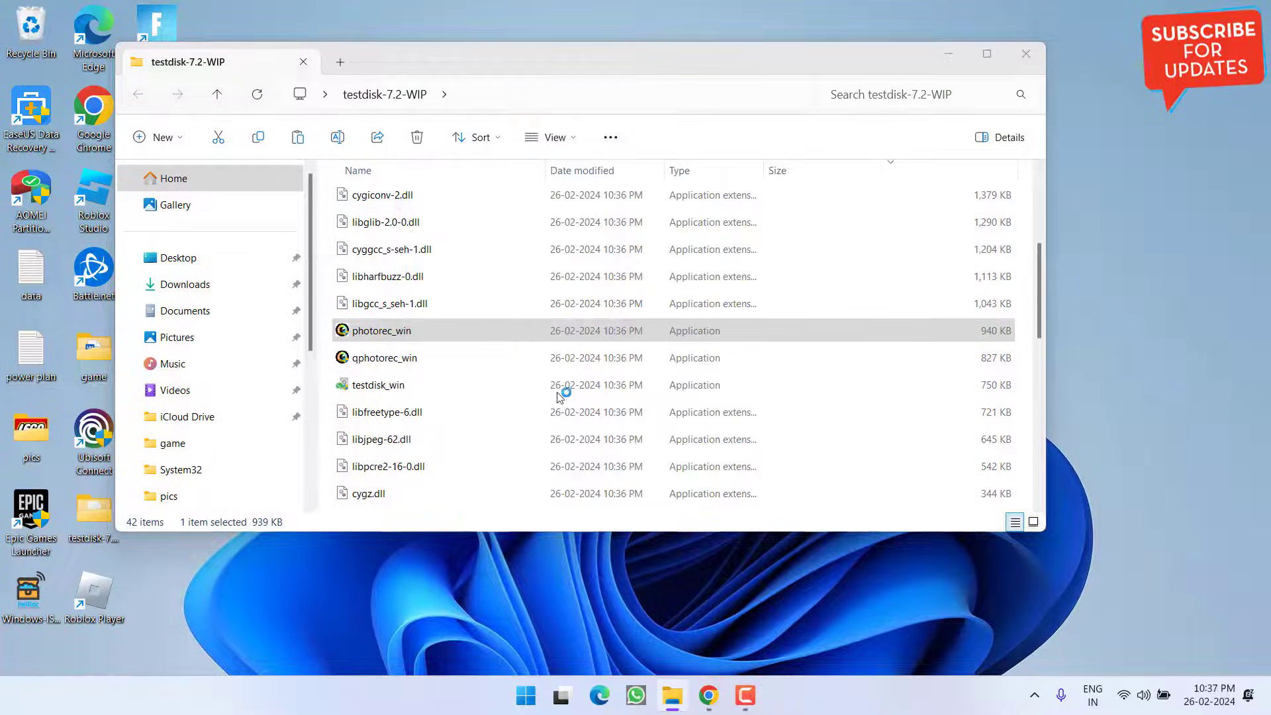
# Step: Choose the 16 GB hp v215b pen drive, scan the whole disk, and set filesystem type Other
pyautogui.click(489, 485)
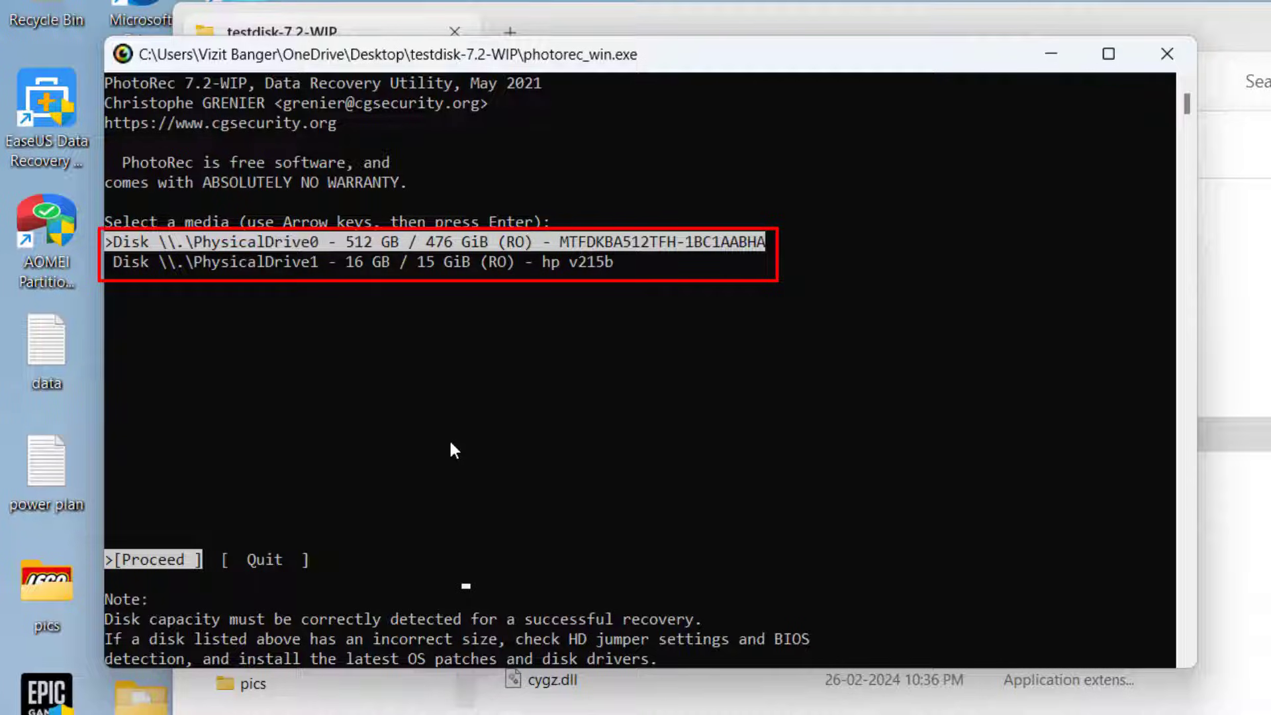
pyautogui.press('Down')
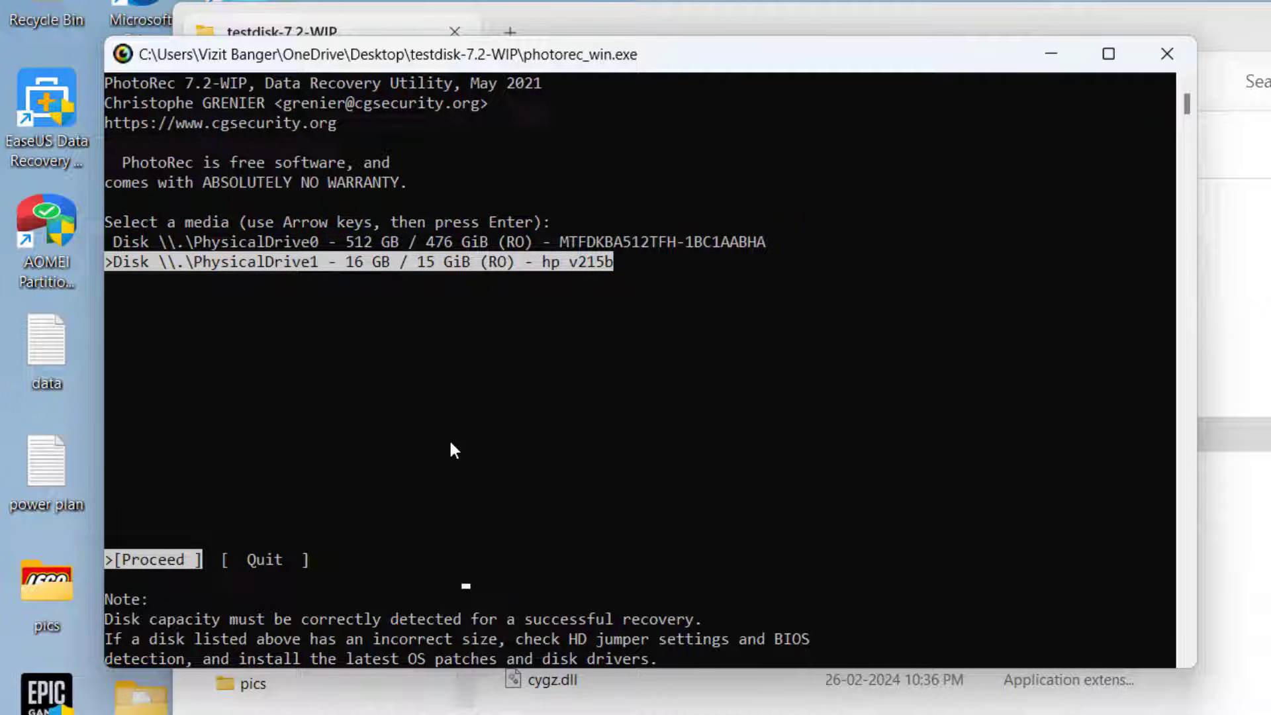
pyautogui.press('Return')
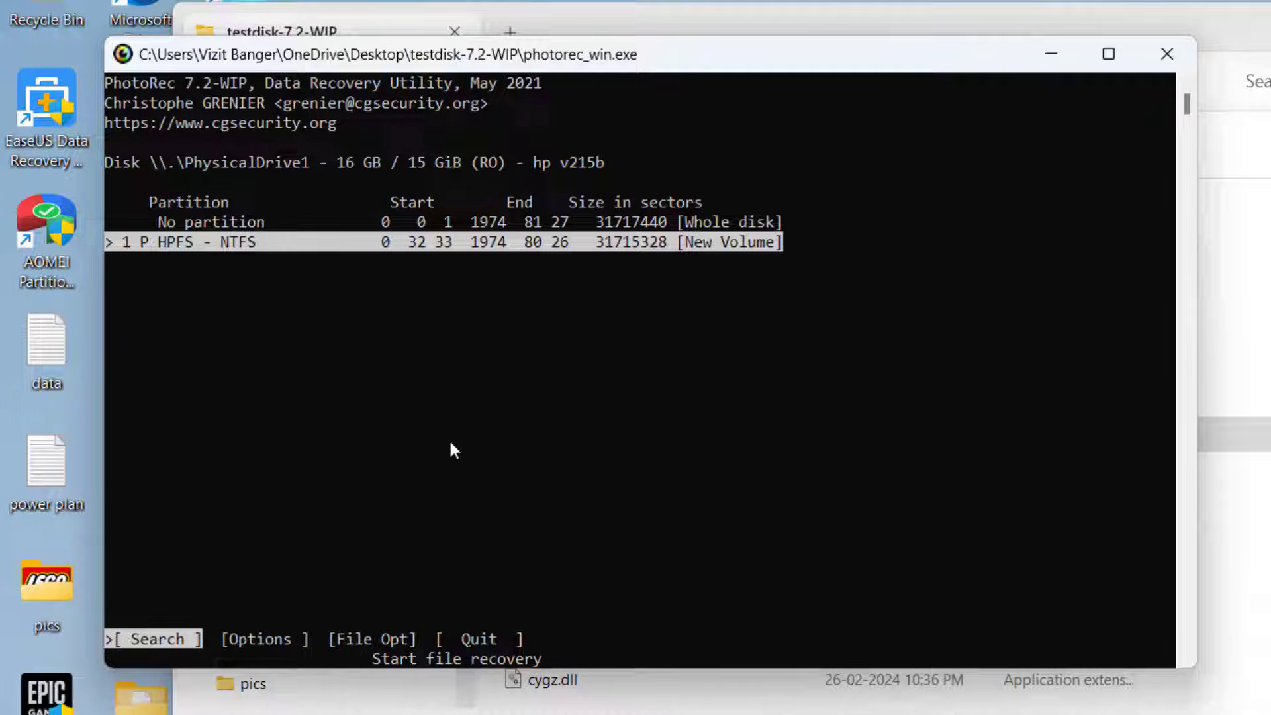
pyautogui.press('Up')
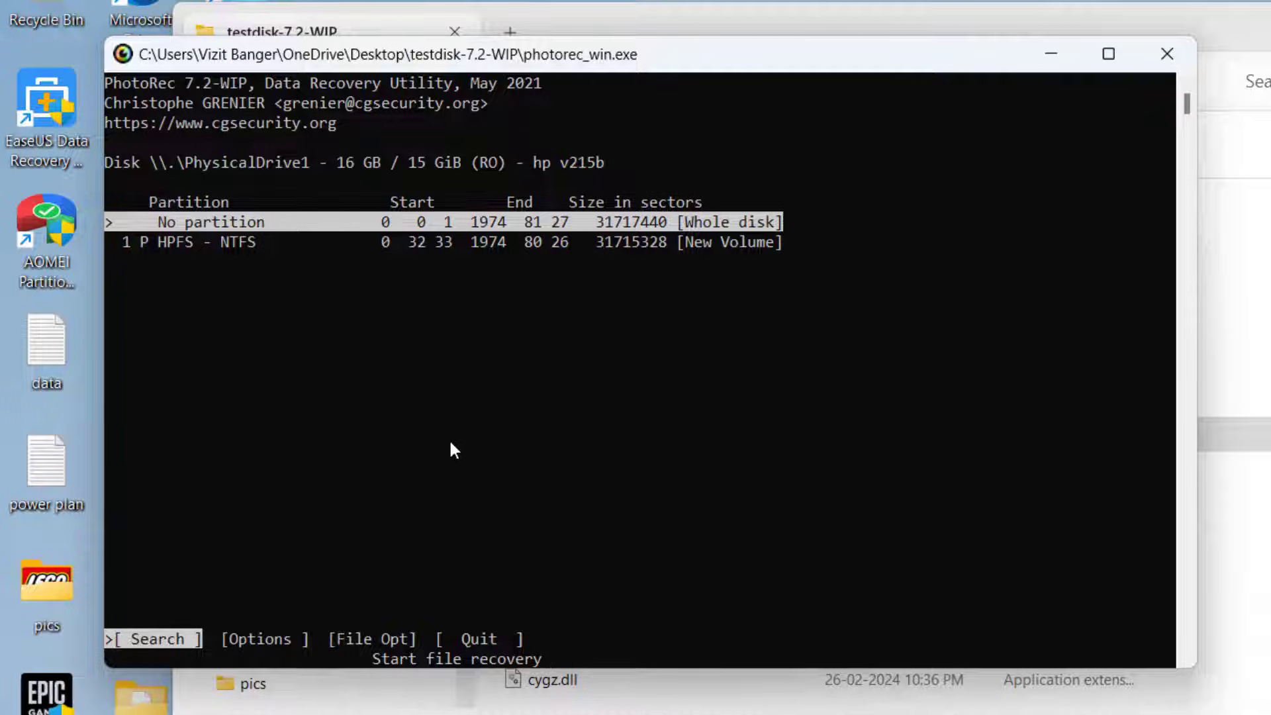
pyautogui.press('Down')
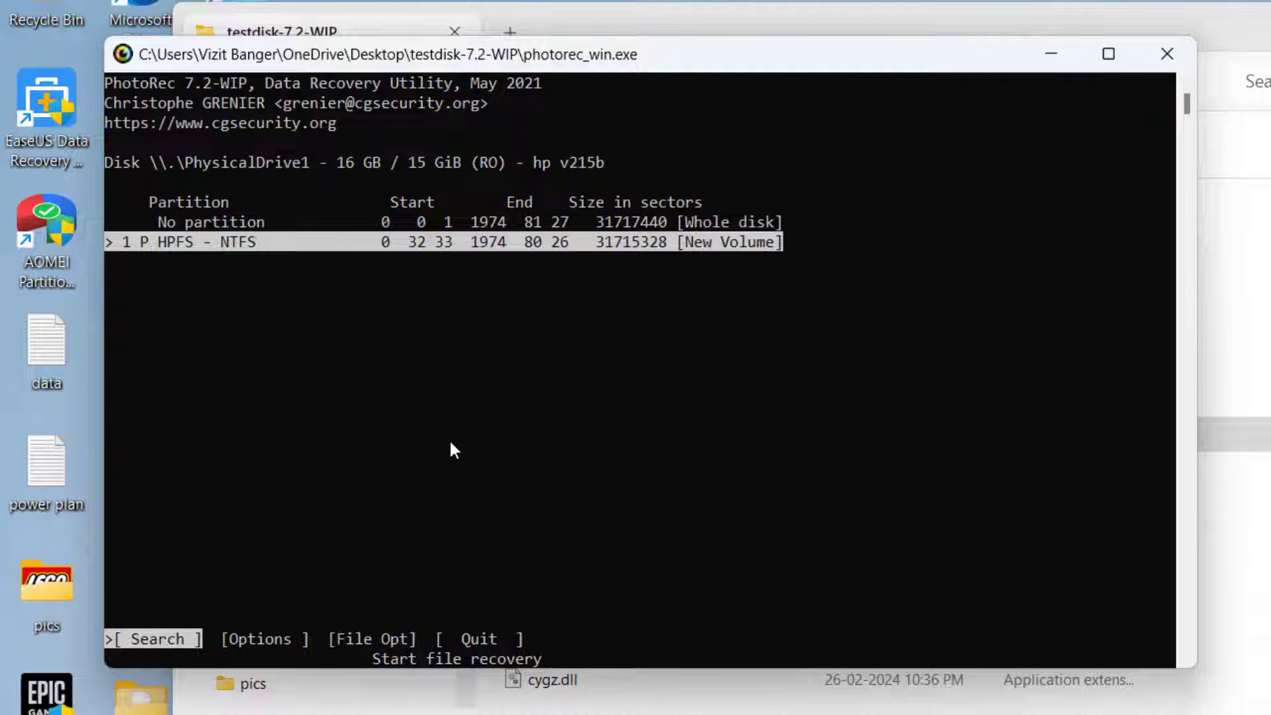
pyautogui.press('Up')
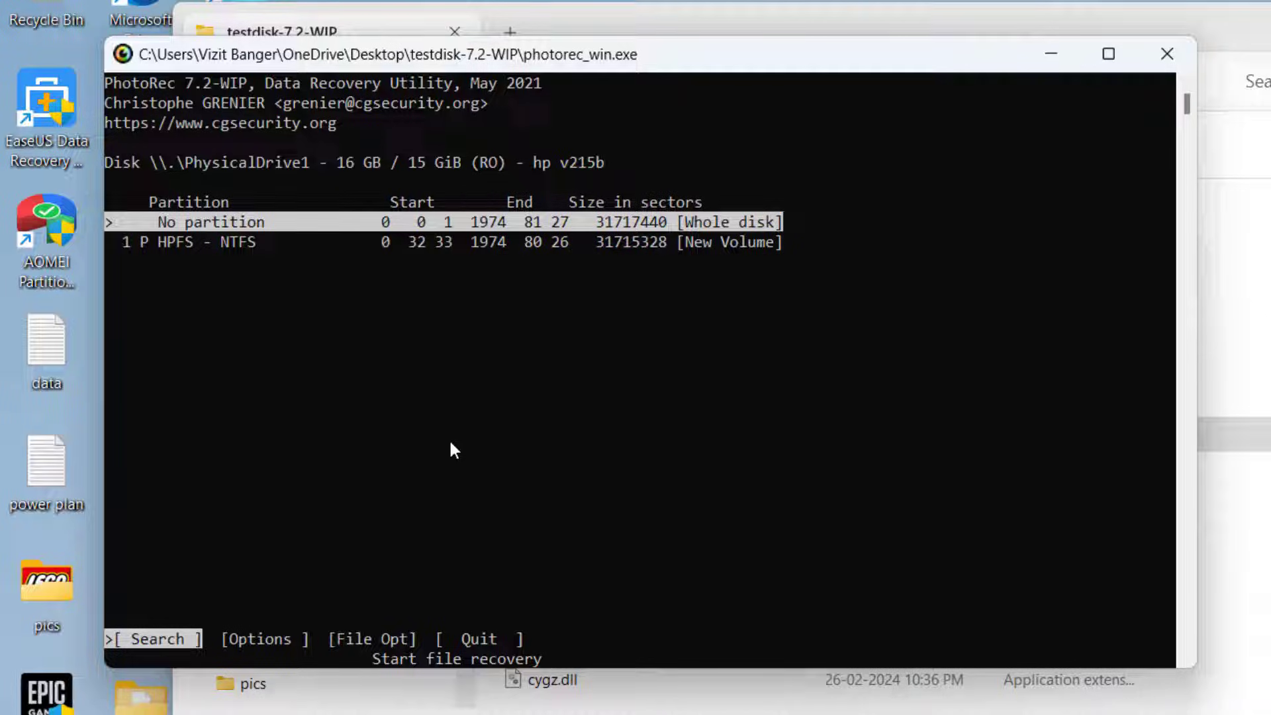
pyautogui.press('Return')
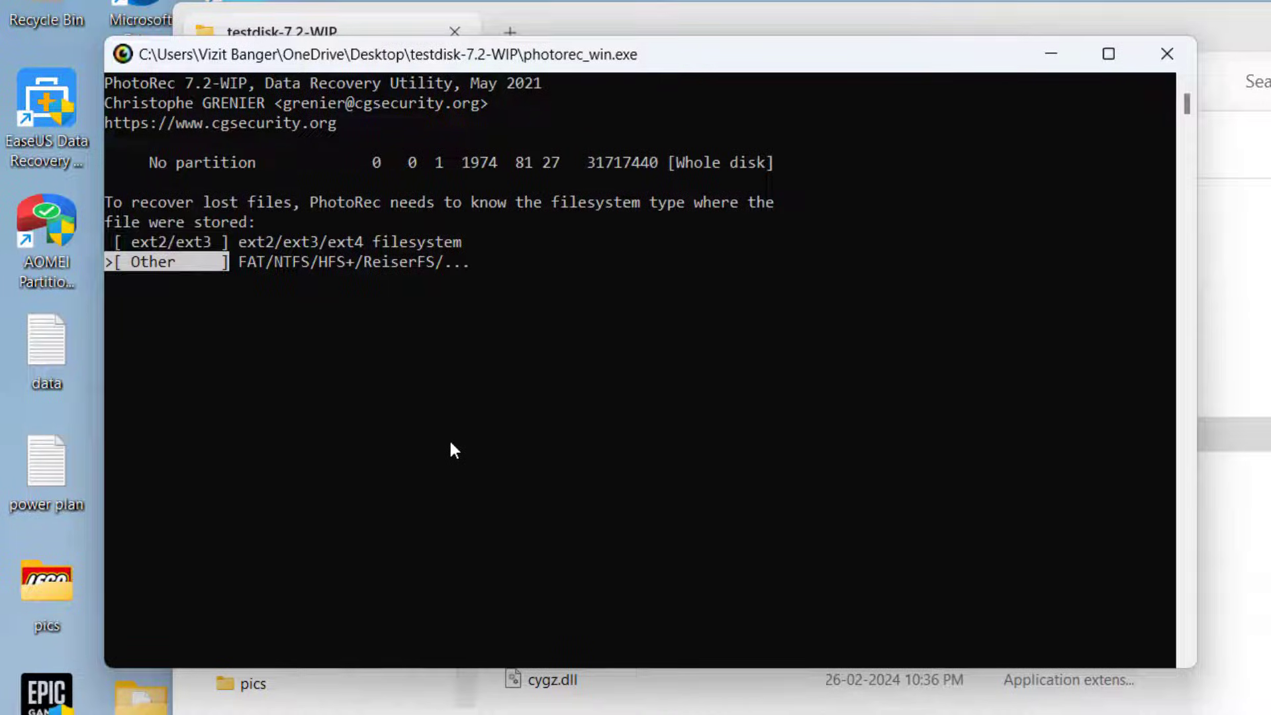
pyautogui.press('Up')
pyautogui.press('Down')
pyautogui.press('Return')
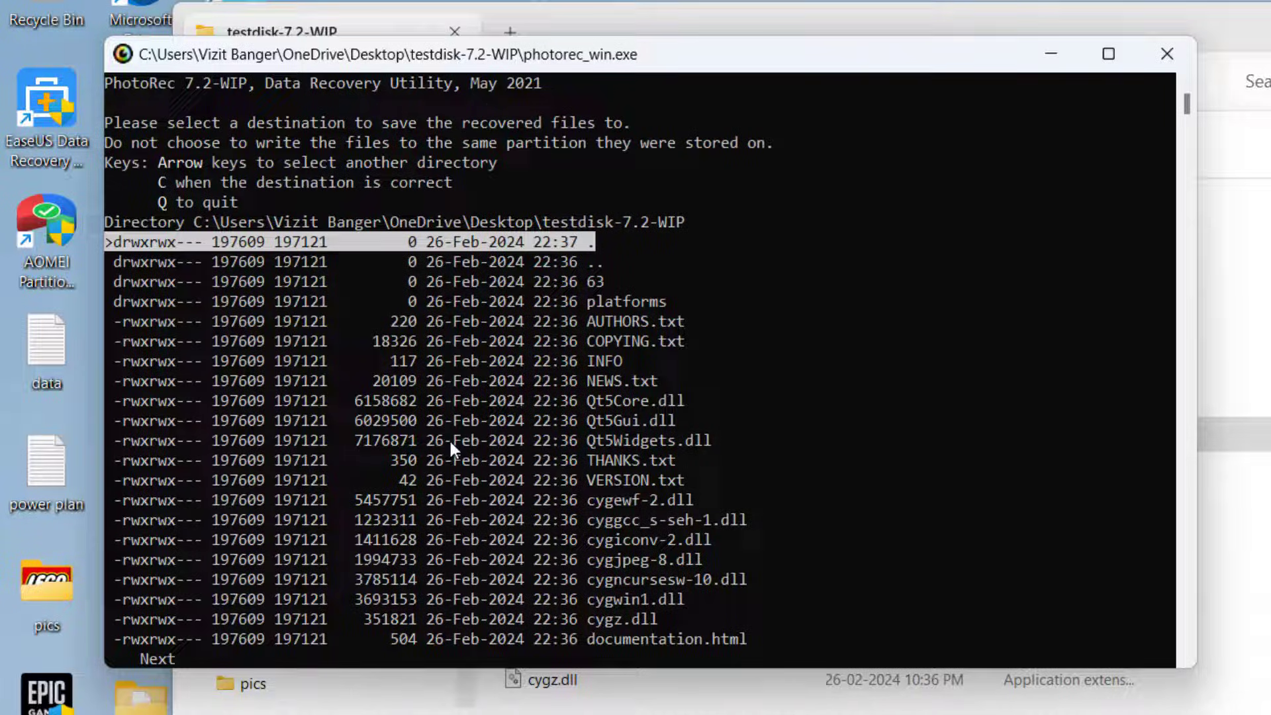
# Step: Browse the destination picker up to the drive list and into D:\
pyautogui.scroll(-3, 444, 428)
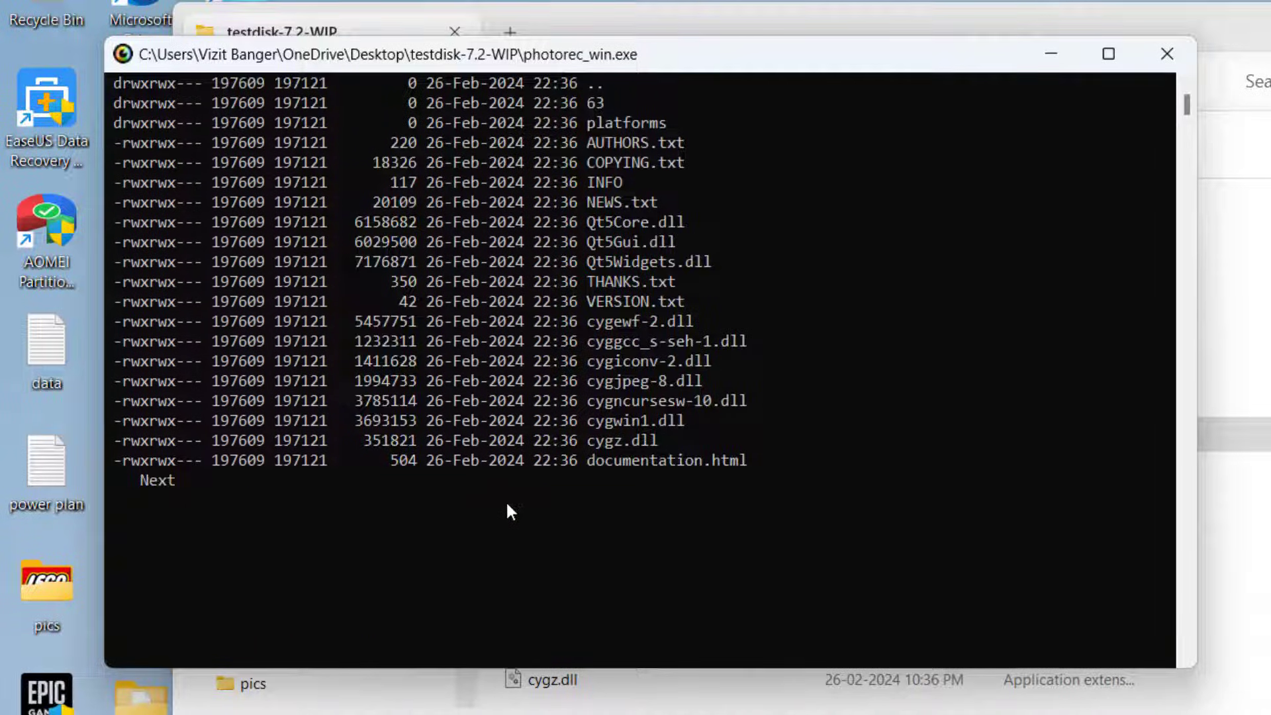
pyautogui.scroll(2, 507, 499)
pyautogui.scroll(1, 510, 500)
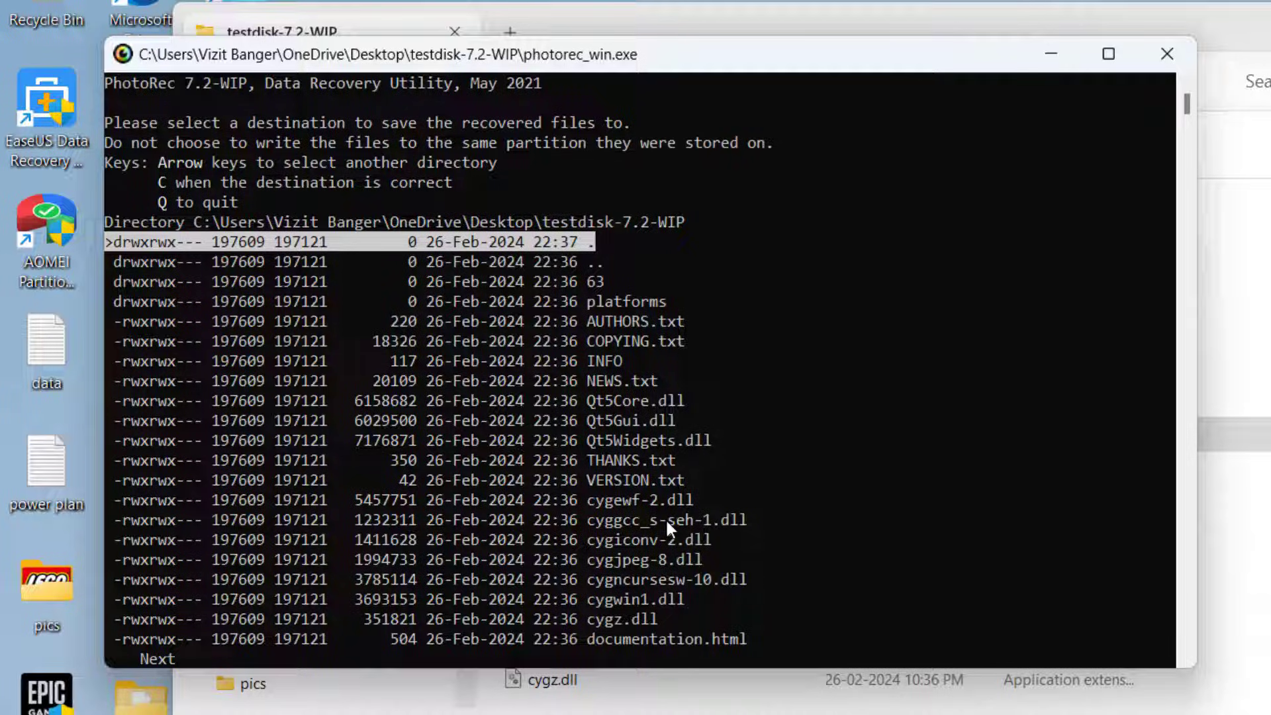
pyautogui.press('Left')
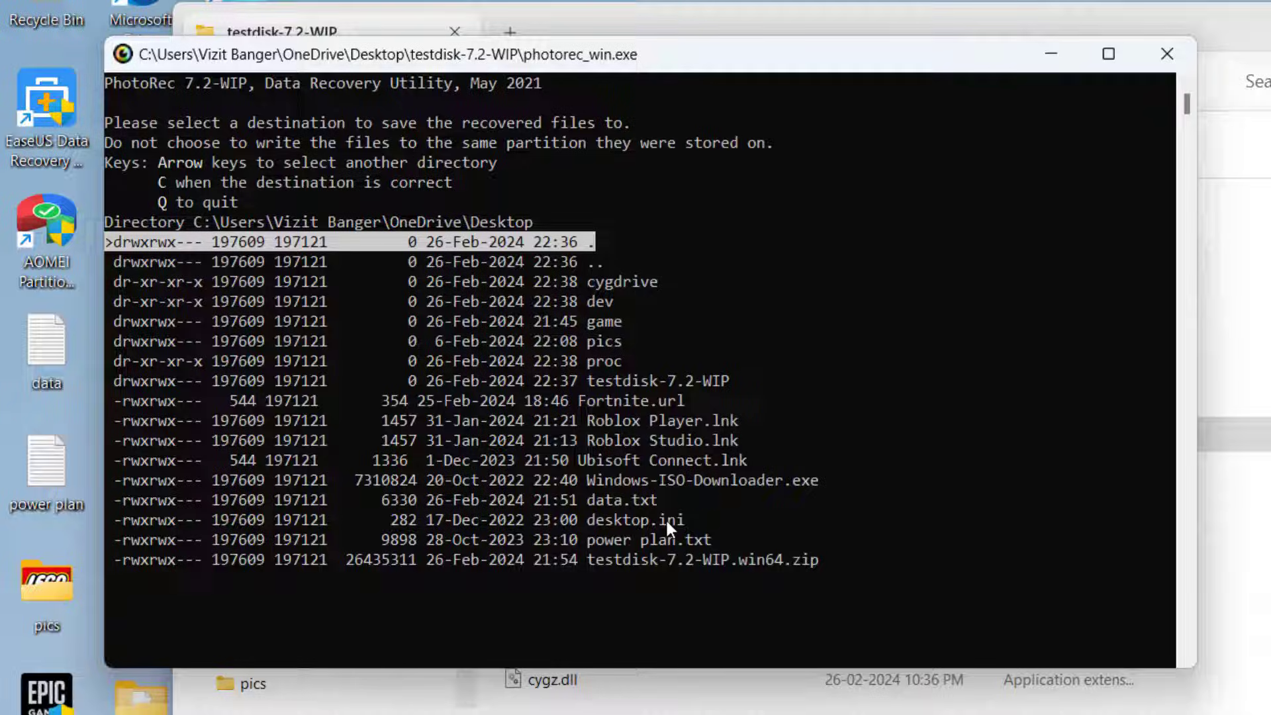
pyautogui.press('Left')
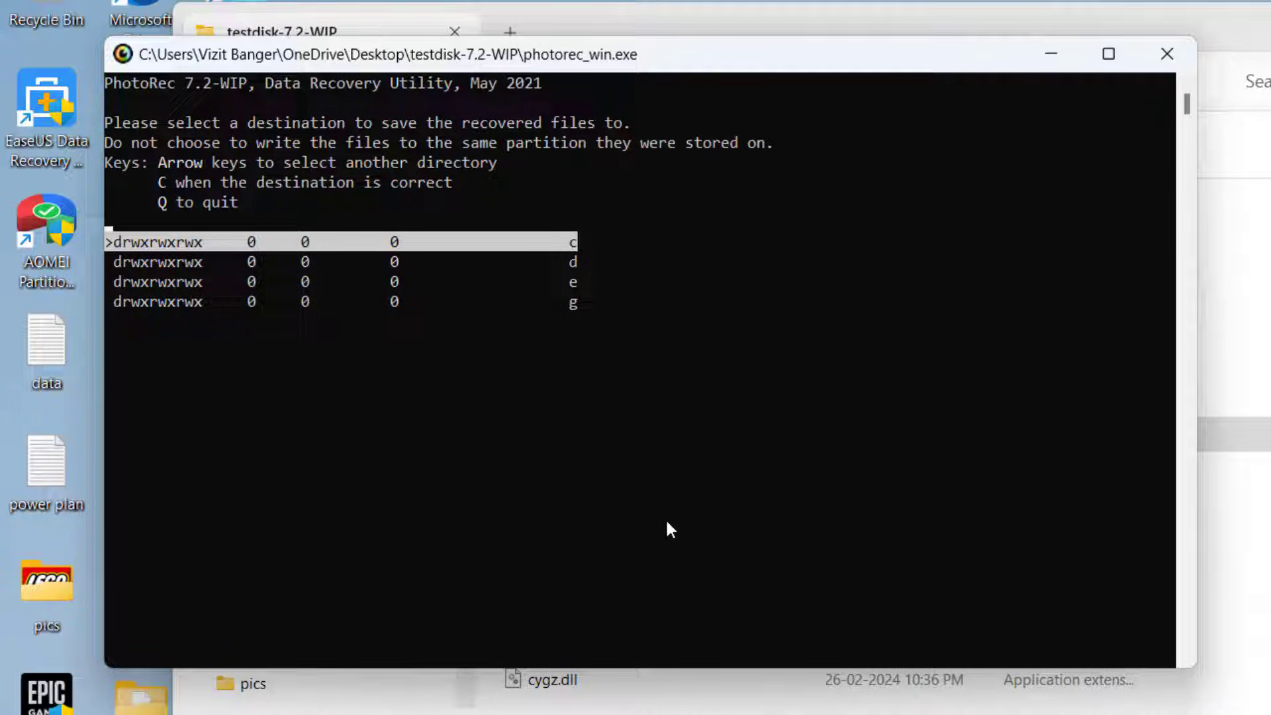
pyautogui.press('Down')
pyautogui.press('Down')
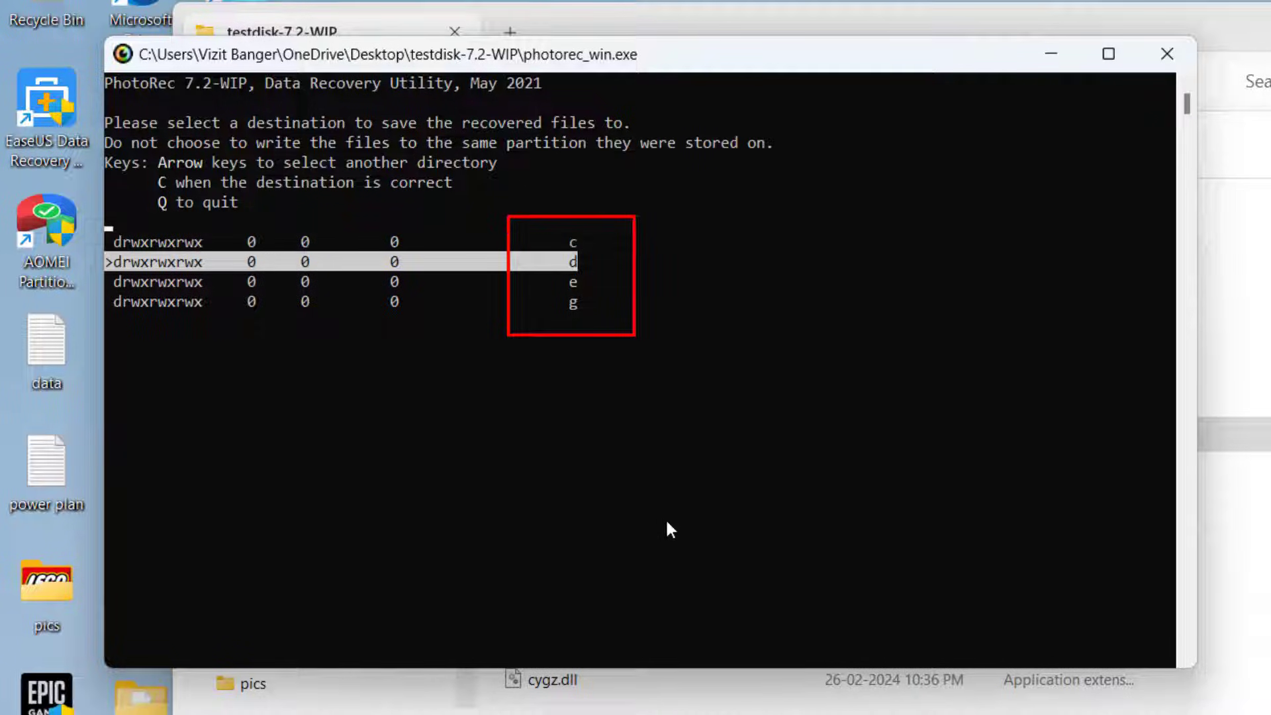
pyautogui.press('Down')
pyautogui.press('Up')
pyautogui.press('Up')
pyautogui.press('Up')
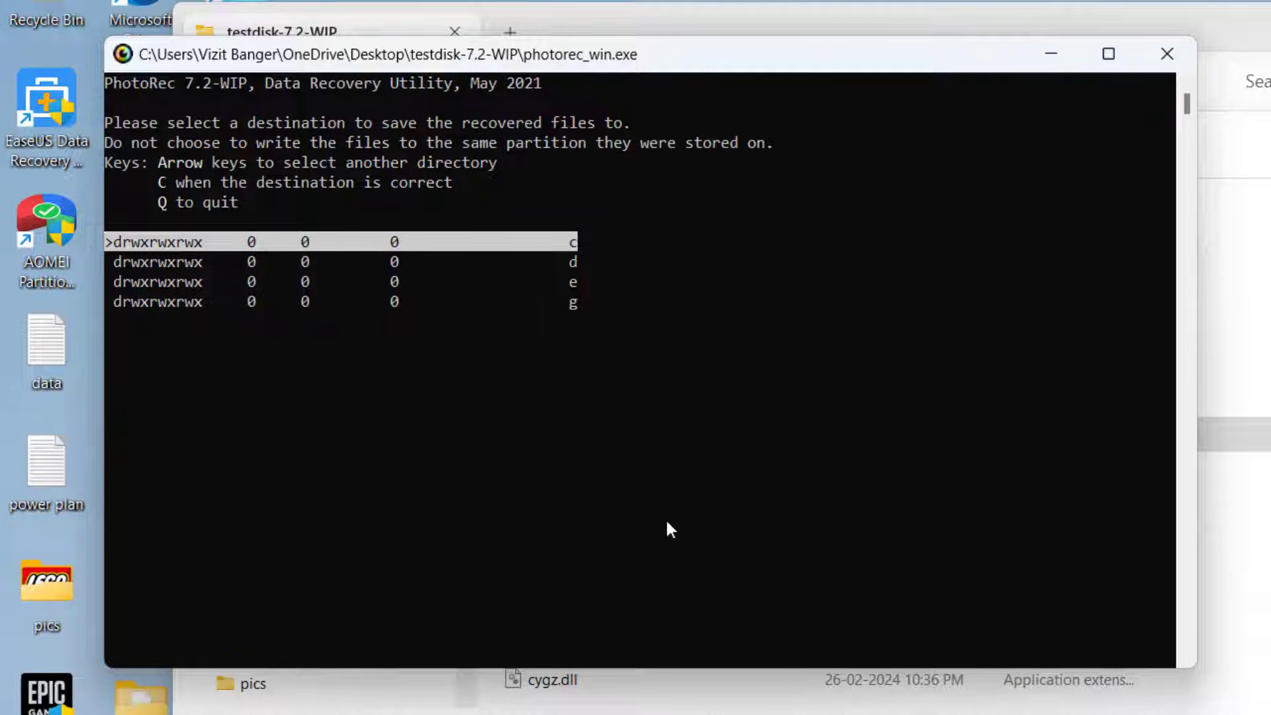
pyautogui.press('Down')
pyautogui.press('Down')
pyautogui.press('Up')
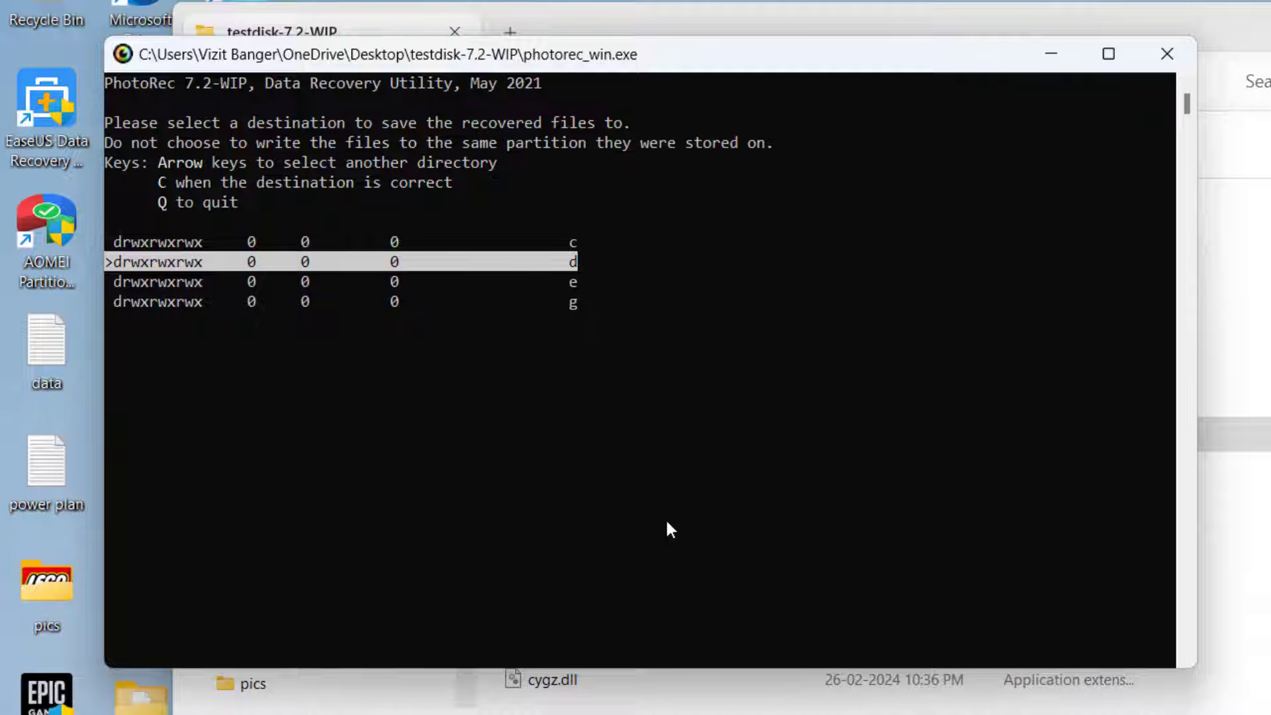
pyautogui.press('Right')
pyautogui.press('Down')
pyautogui.press('Down')
pyautogui.press('Down')
pyautogui.press('Down')
pyautogui.press('Down')
pyautogui.press('Down')
pyautogui.press('Down')
pyautogui.press('Down')
pyautogui.press('Down')
pyautogui.press('Down')
pyautogui.press('Down')
pyautogui.press('Down')
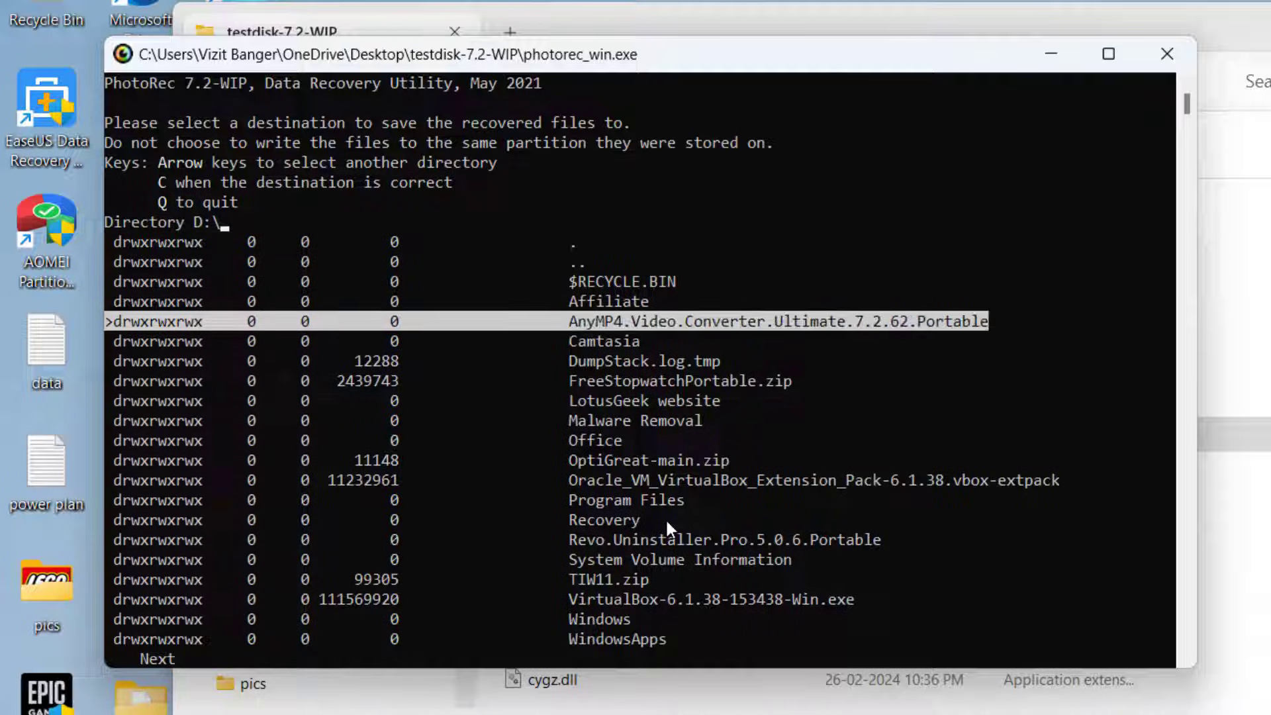
pyautogui.press('Down')
pyautogui.press('Down')
pyautogui.press('Down')
pyautogui.press('Down')
pyautogui.press('Down')
pyautogui.press('Down')
pyautogui.press('Down')
pyautogui.press('Down')
pyautogui.press('Down')
pyautogui.press('Down')
pyautogui.press('Down')
pyautogui.press('Down')
pyautogui.press('Down')
pyautogui.press('Down')
pyautogui.press('Down')
pyautogui.press('Down')
pyautogui.press('Down')
pyautogui.press('Down')
pyautogui.press('Down')
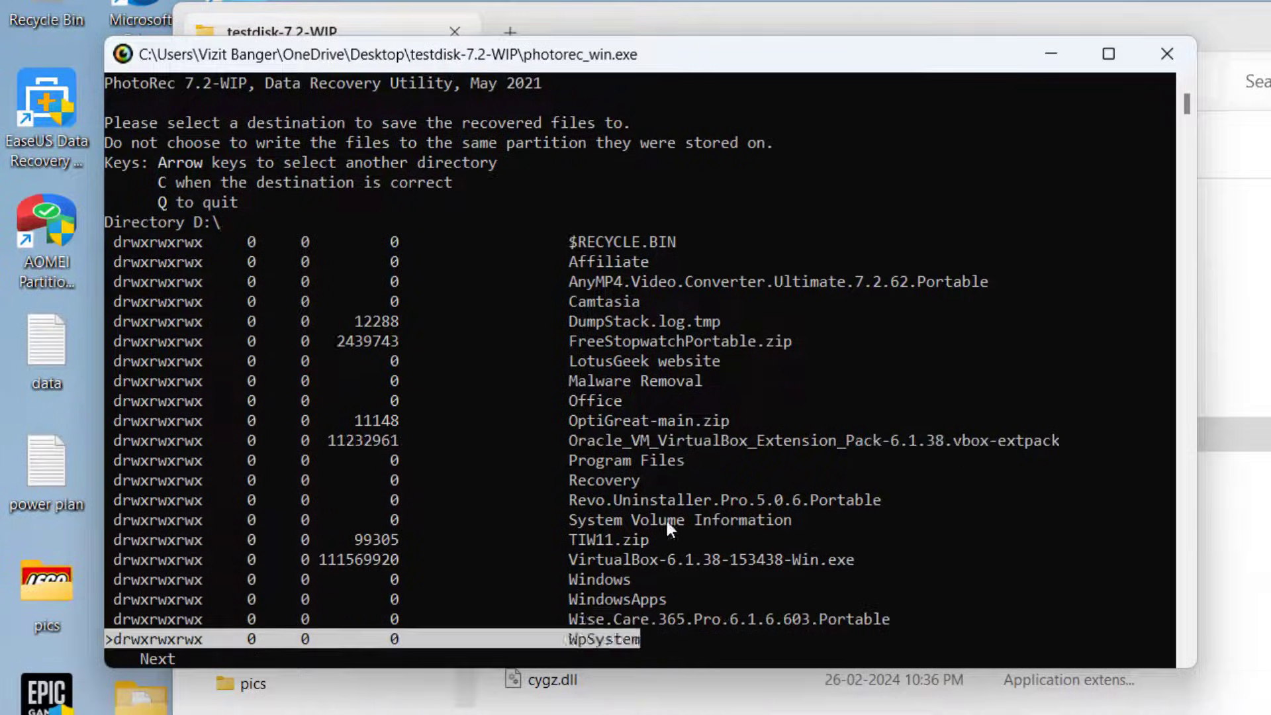
pyautogui.press('Down')
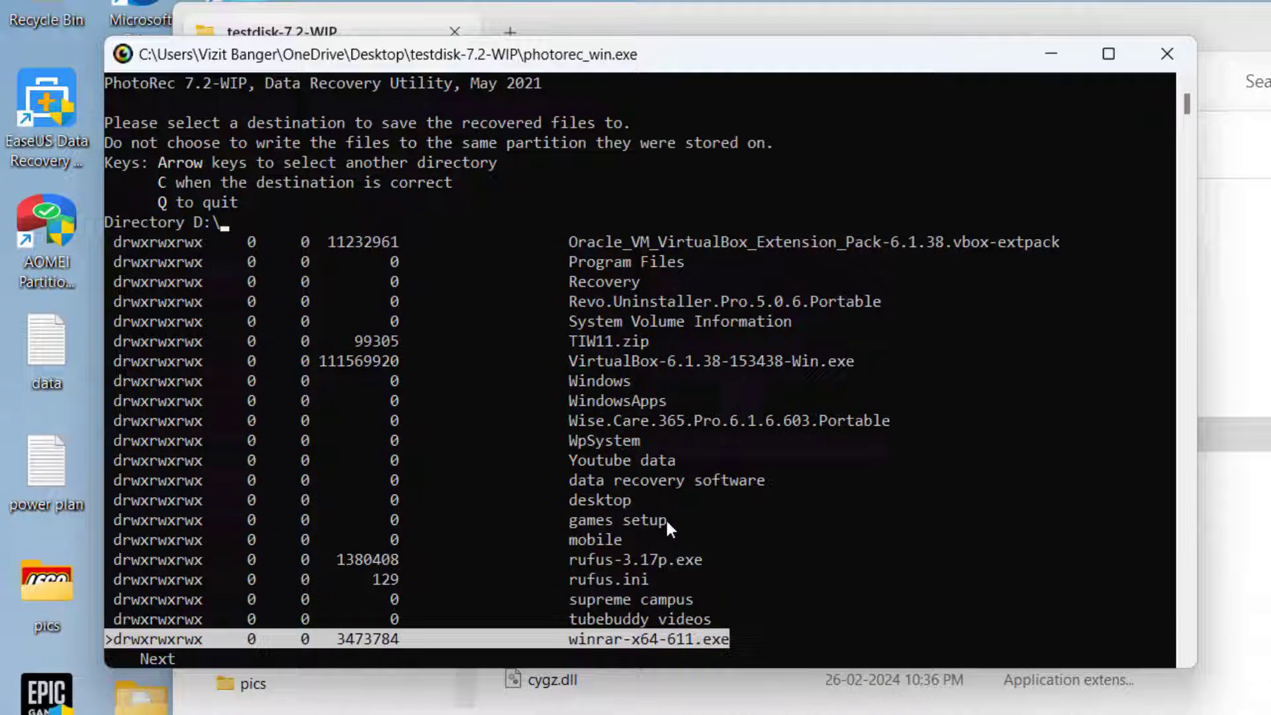
pyautogui.press('Down')
pyautogui.press('Up')
pyautogui.press('Home')
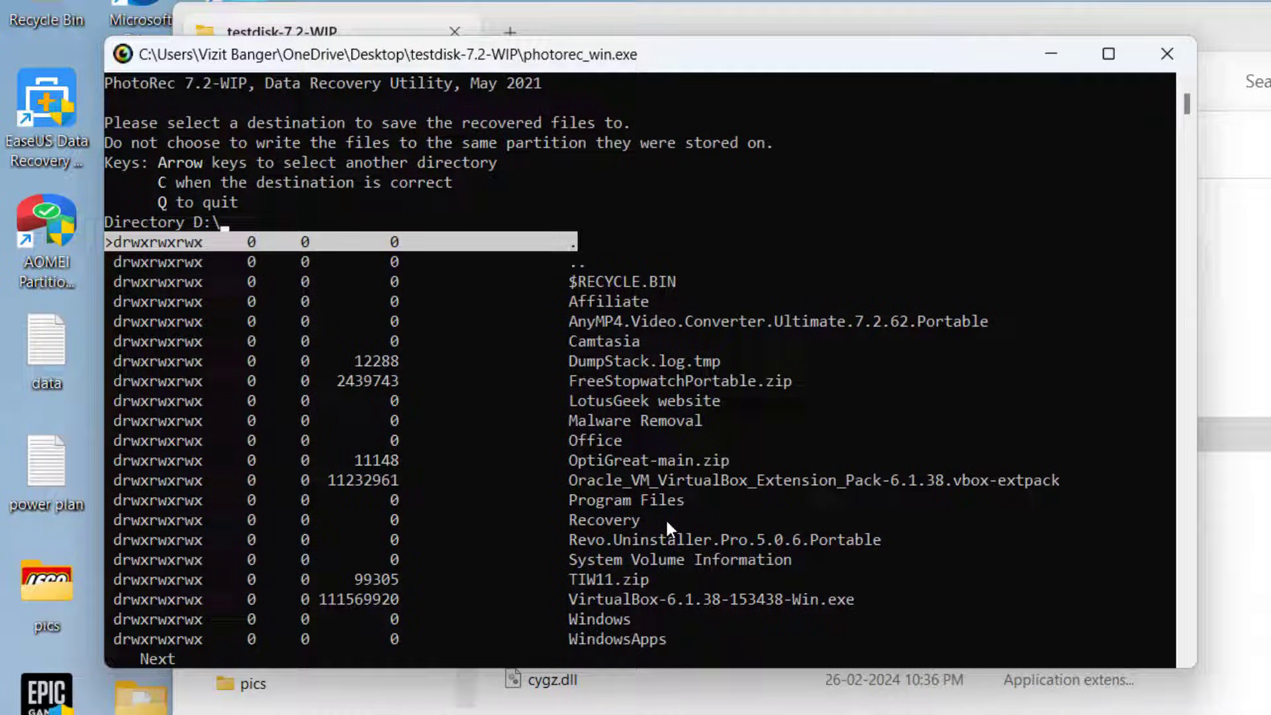
# Step: Start recovery to D:\, then stop it after 131 files and quit the summary
pyautogui.press('c')
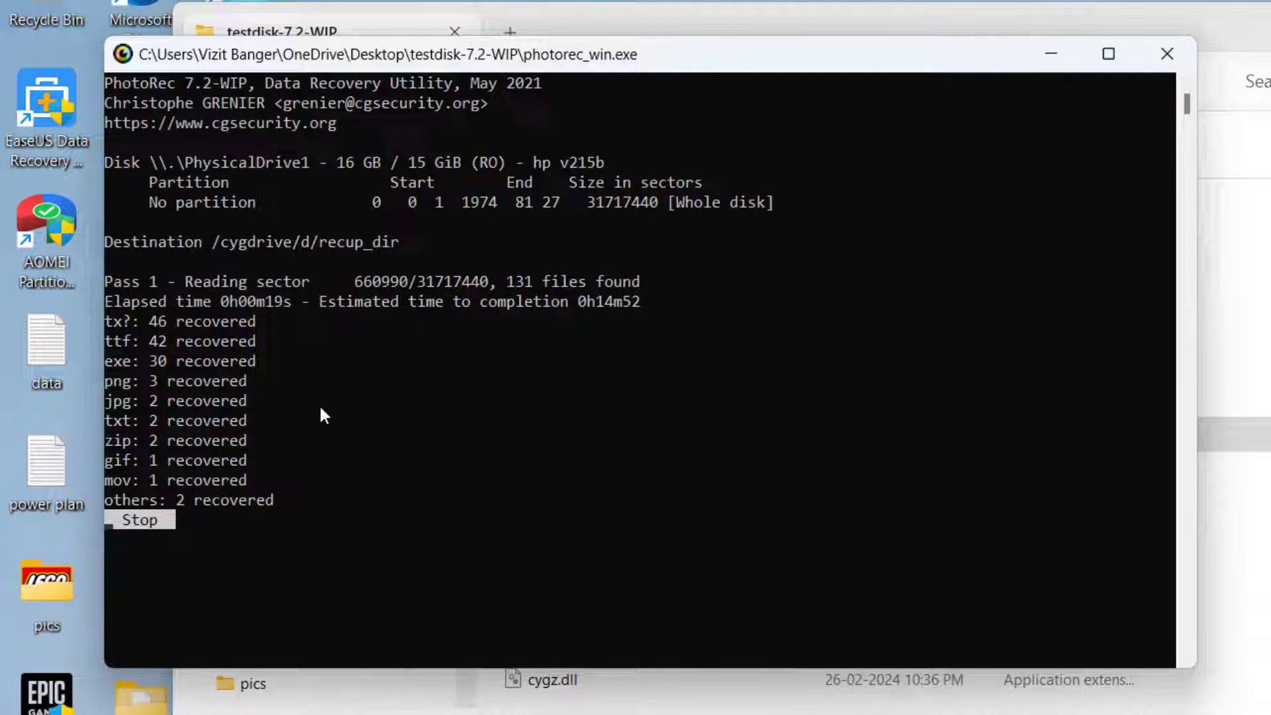
pyautogui.press('Return')
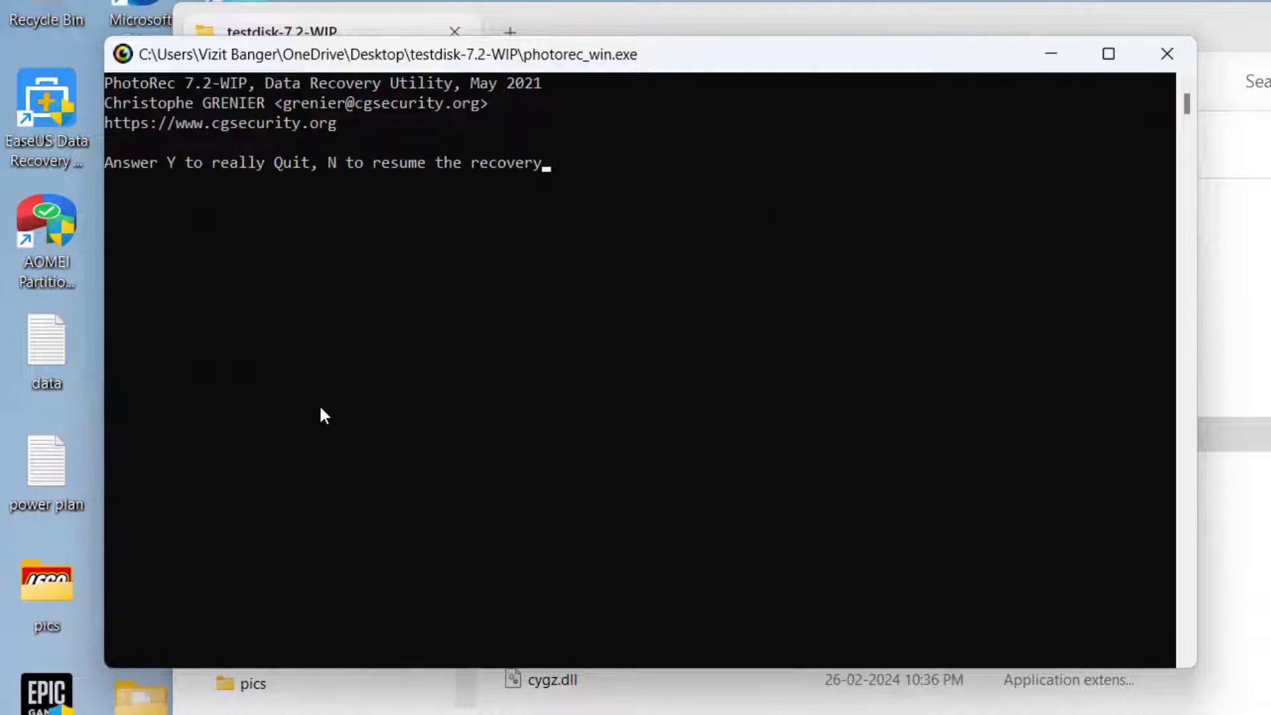
pyautogui.press('y')
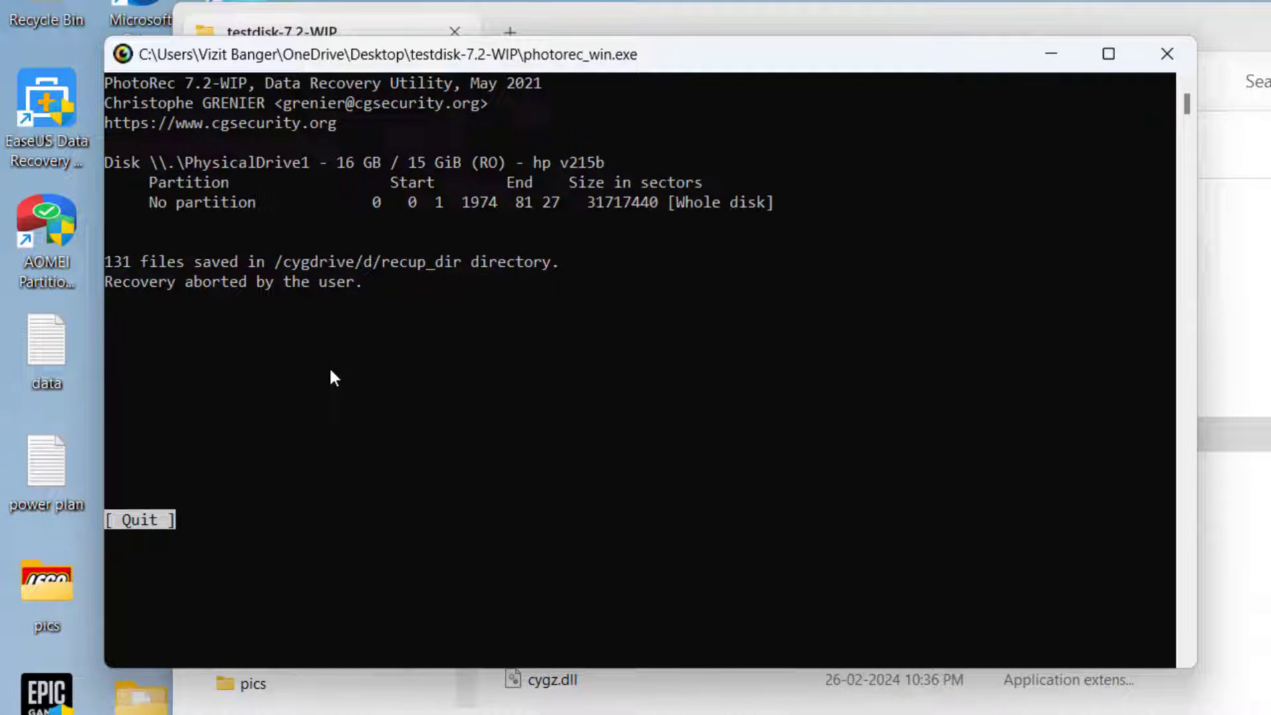
pyautogui.press('Return')
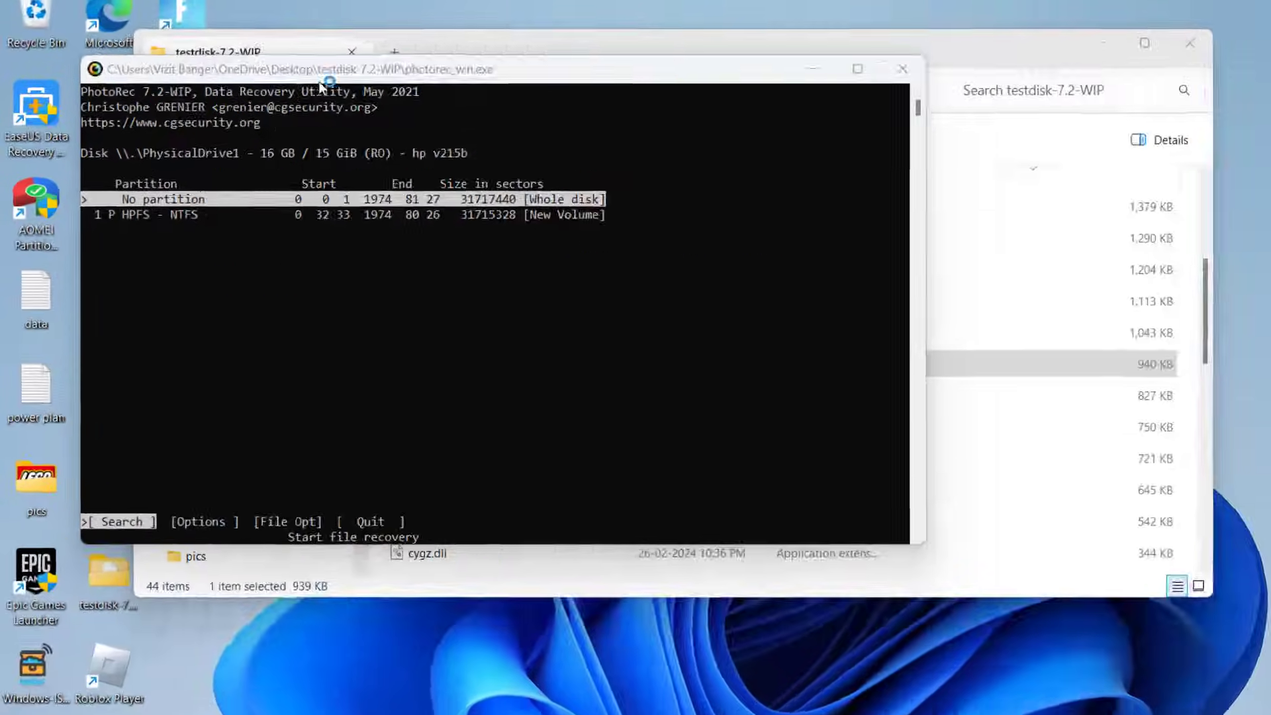
# Step: Open the recup_dir.1 folder on New Volume (D:)
pyautogui.press('super+e')
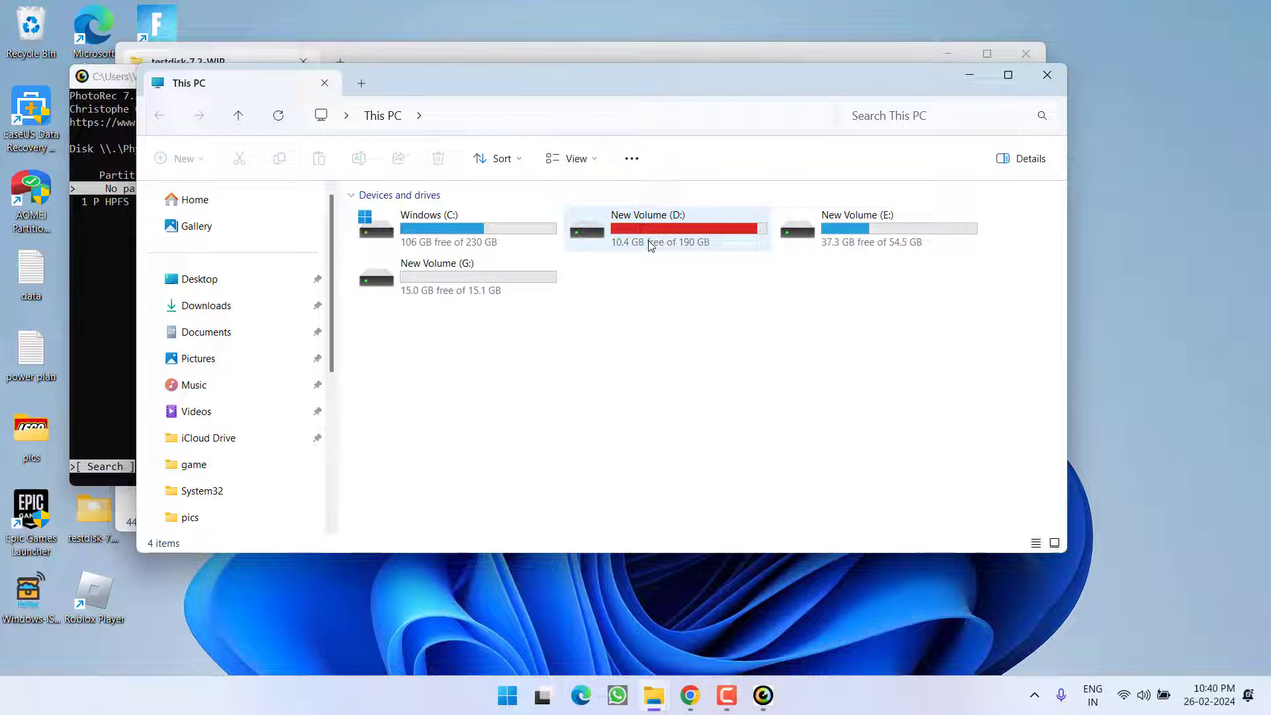
pyautogui.doubleClick(651, 246)
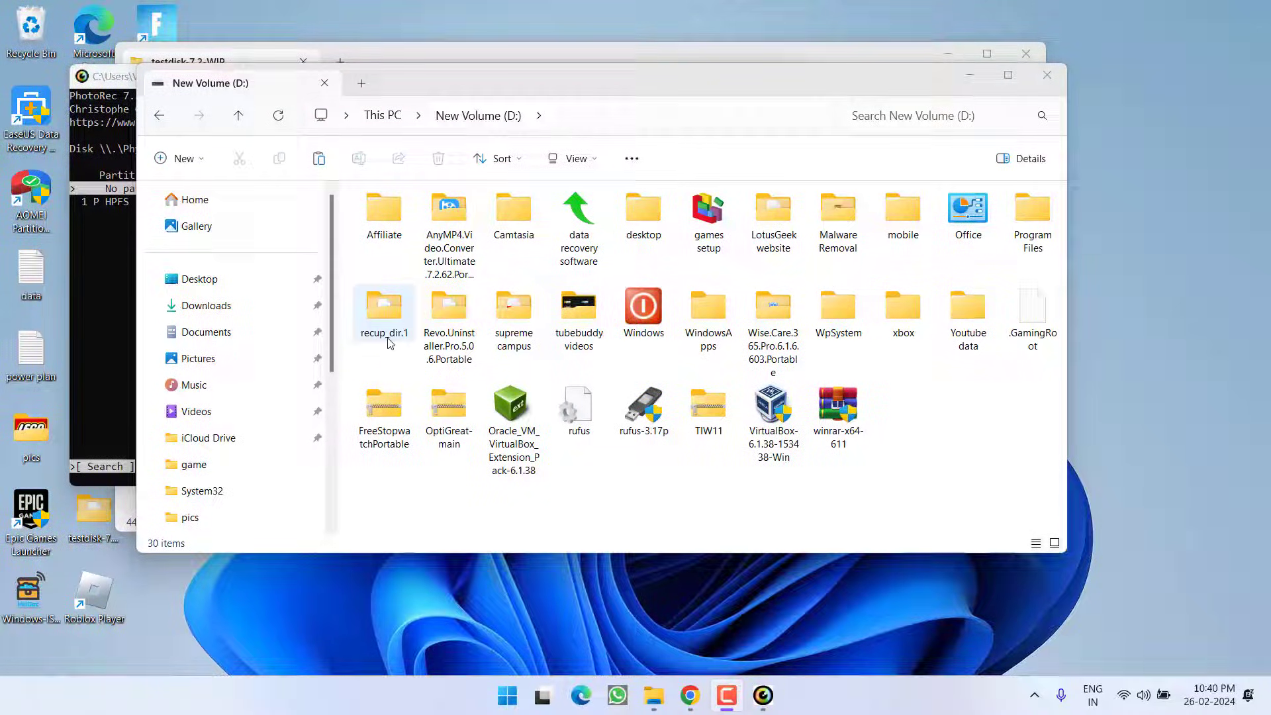
pyautogui.click(381, 306)
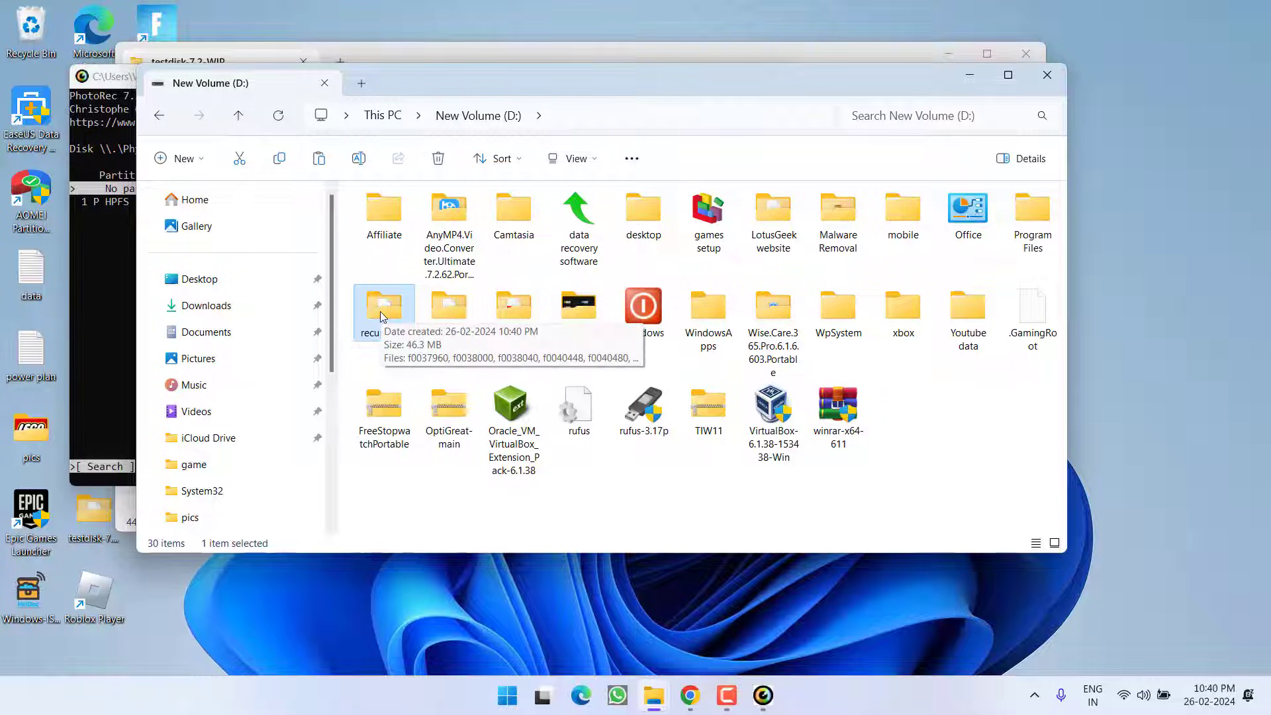
pyautogui.doubleClick(381, 312)
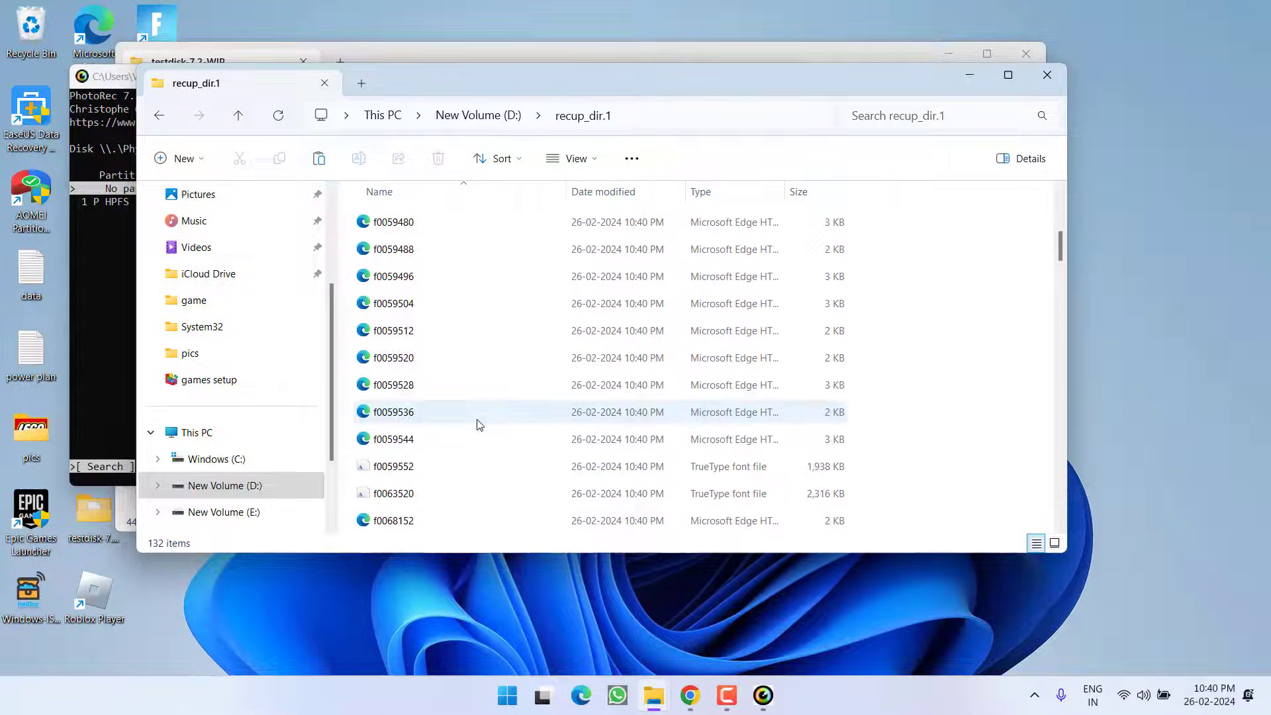
# Step: Scroll through the recovered files, select BMP image f0144520, and close the folder window
pyautogui.scroll(-15, 479, 424)
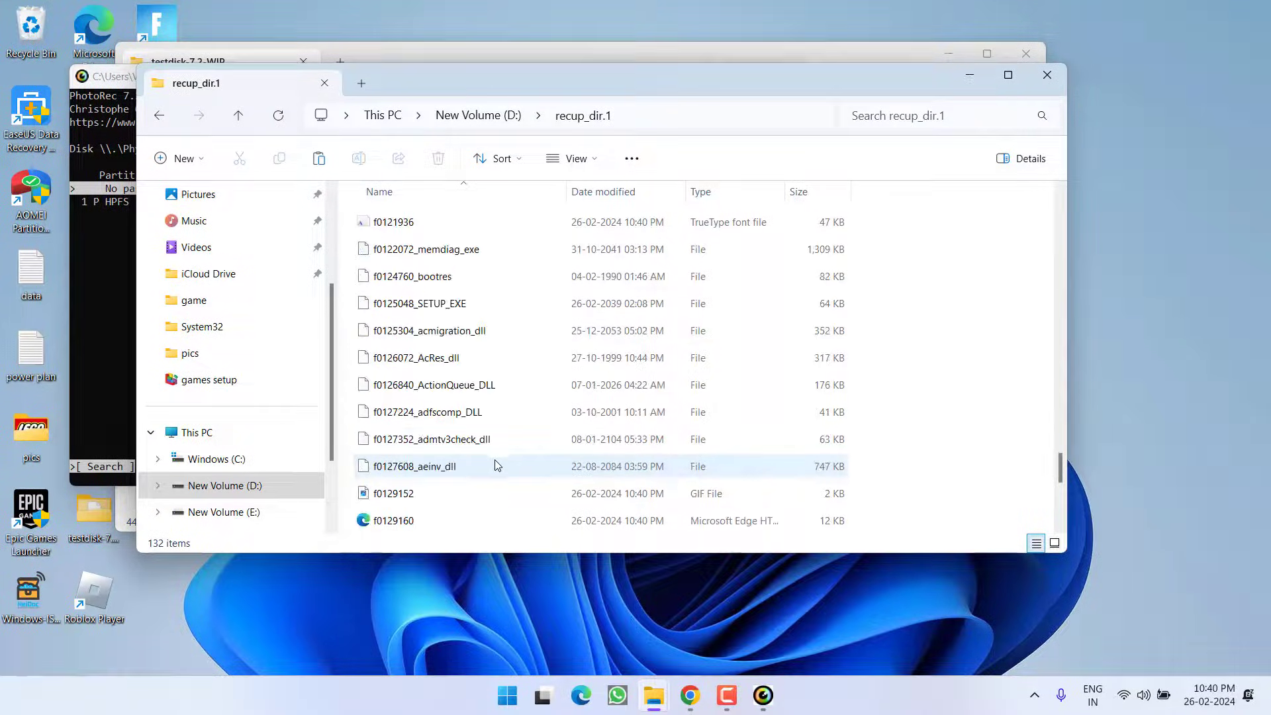
pyautogui.scroll(-5, 497, 465)
pyautogui.scroll(10, 492, 478)
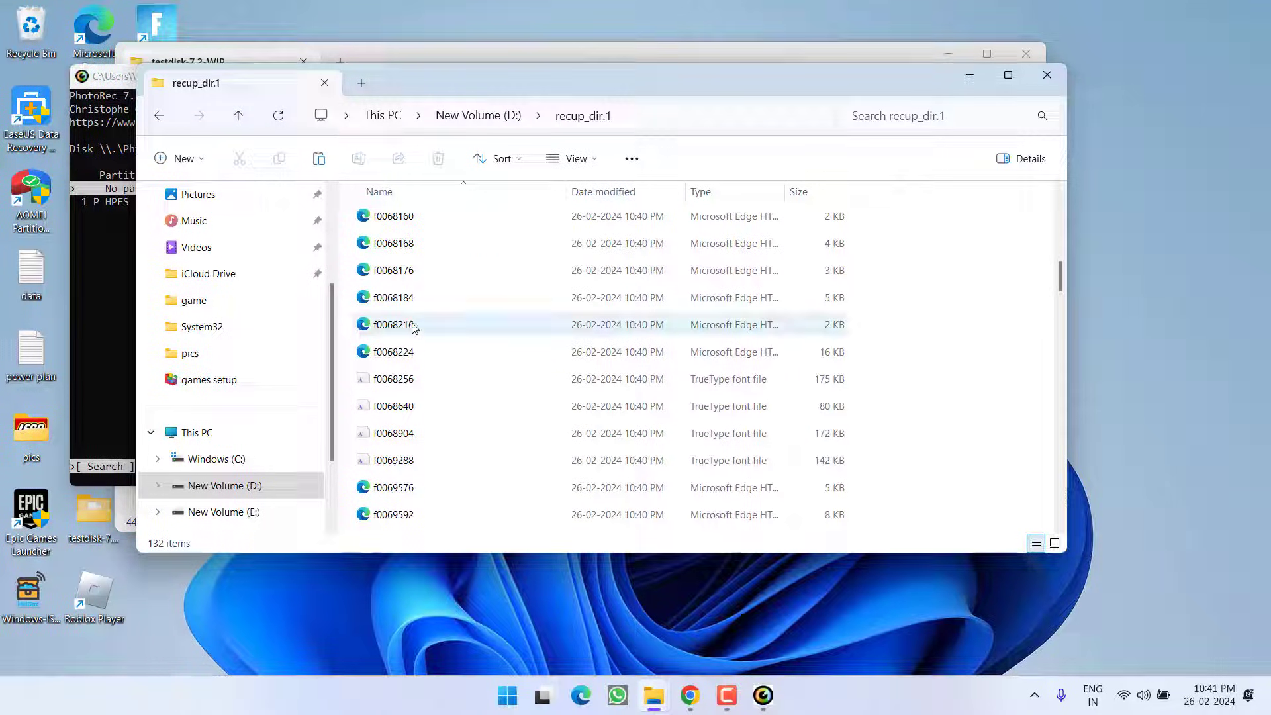
pyautogui.scroll(-5, 520, 332)
pyautogui.scroll(-3, 513, 344)
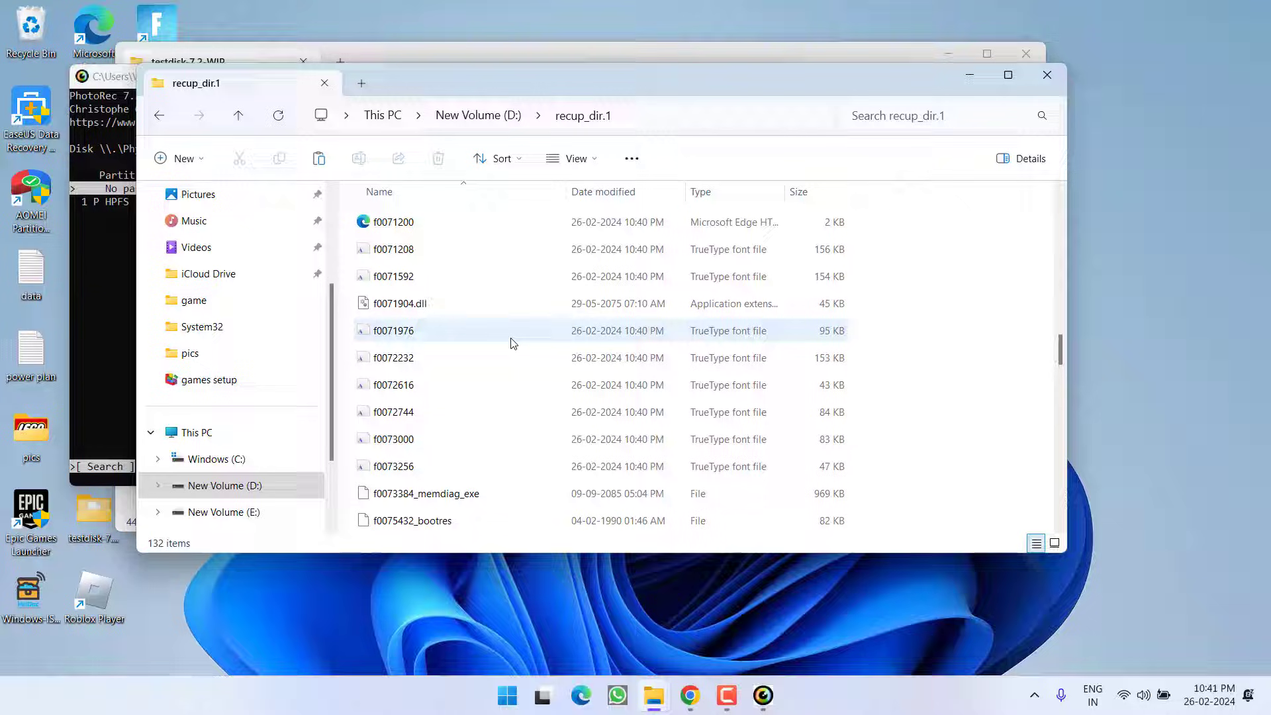
pyautogui.scroll(-4, 519, 344)
pyautogui.scroll(-15, 523, 344)
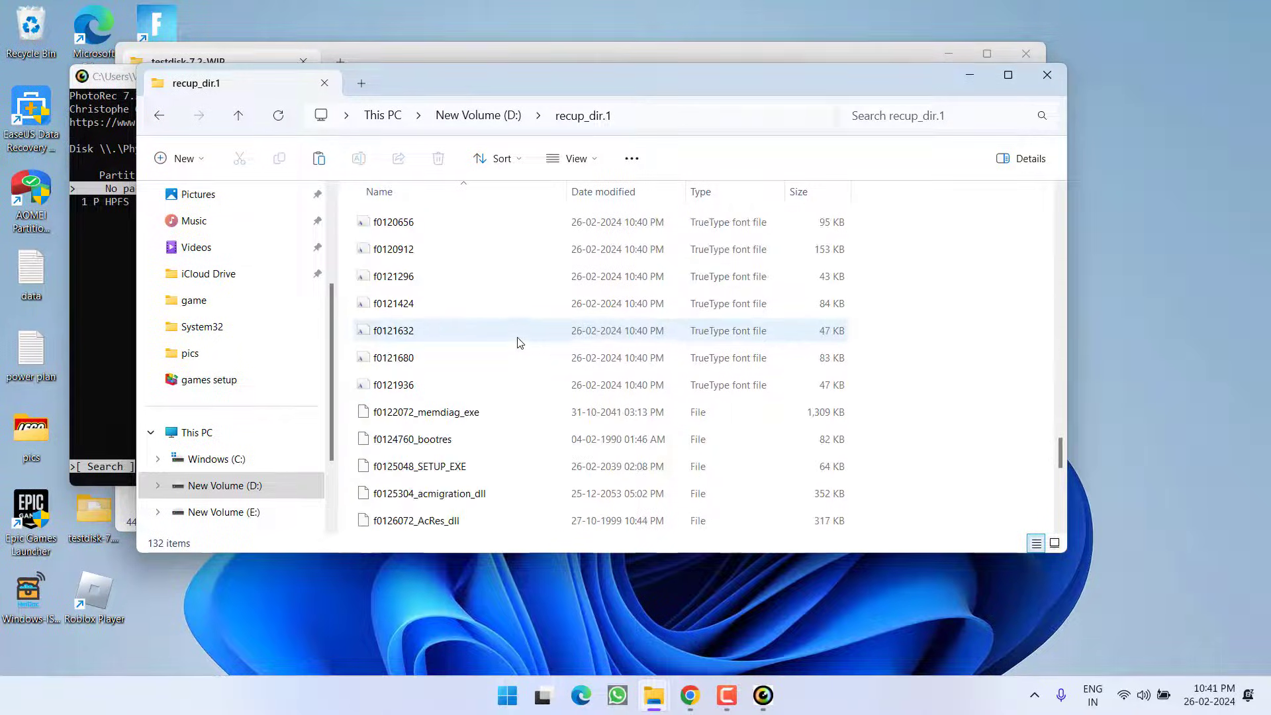
pyautogui.click(463, 495)
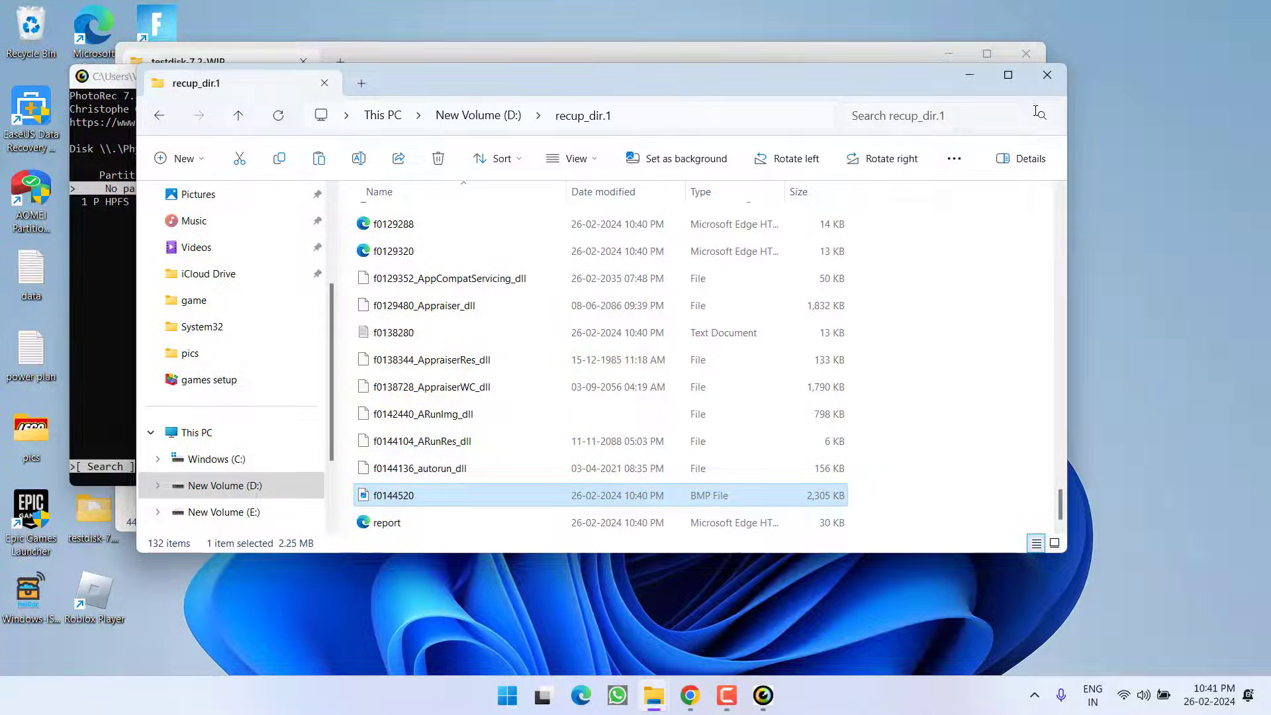
pyautogui.click(1047, 75)
# Step: Close the PhotoRec console and testdisk folder, then view the WinfrGUI 1.2.2 download page in Chrome
pyautogui.click(777, 75)
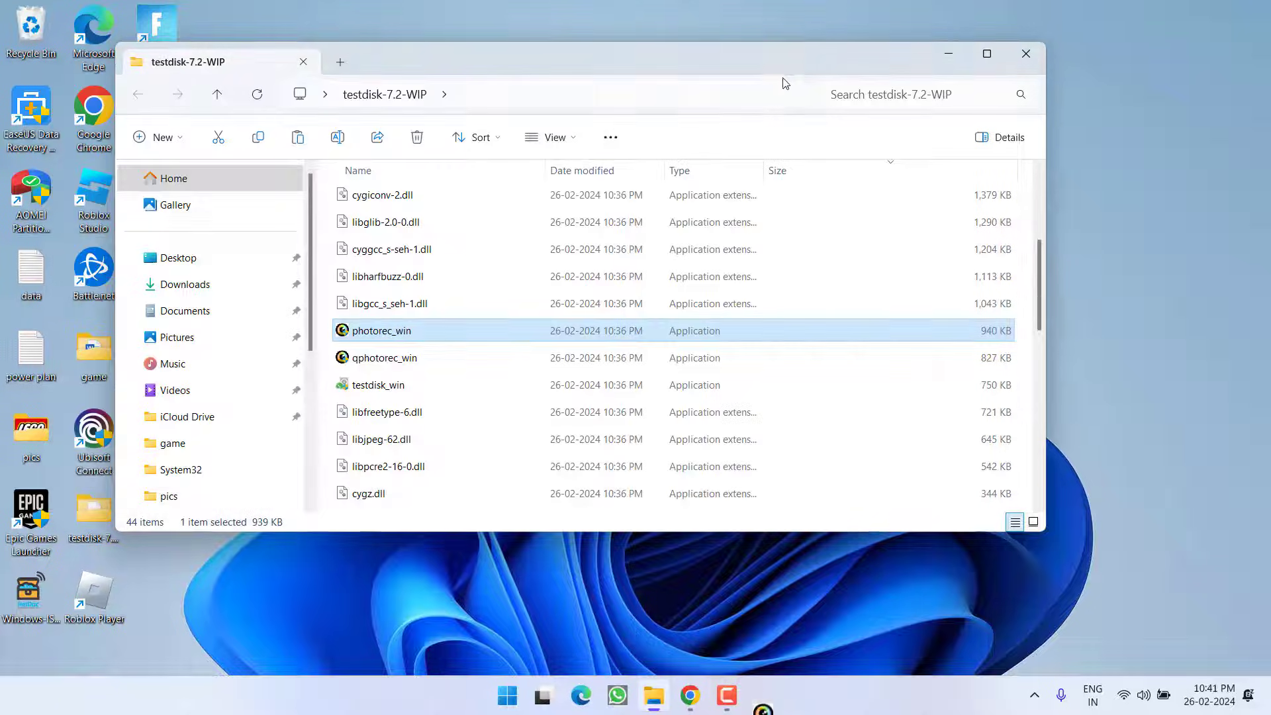
pyautogui.click(1025, 53)
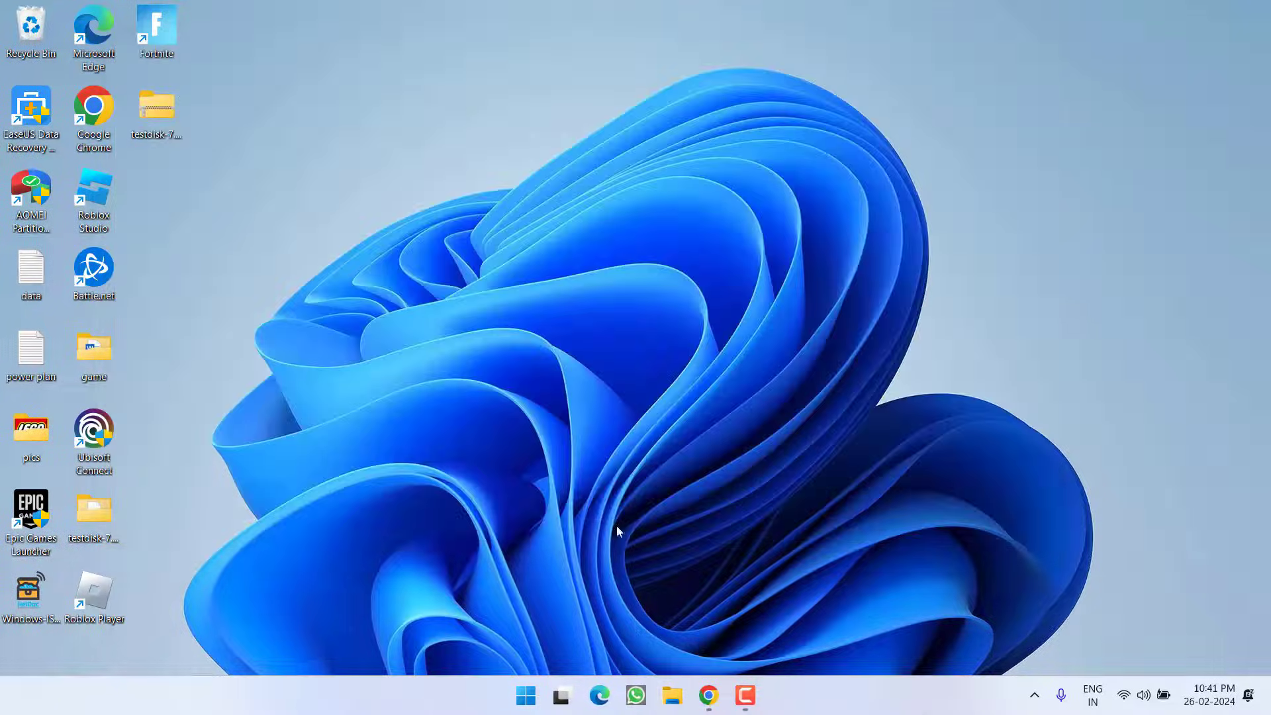
pyautogui.click(709, 695)
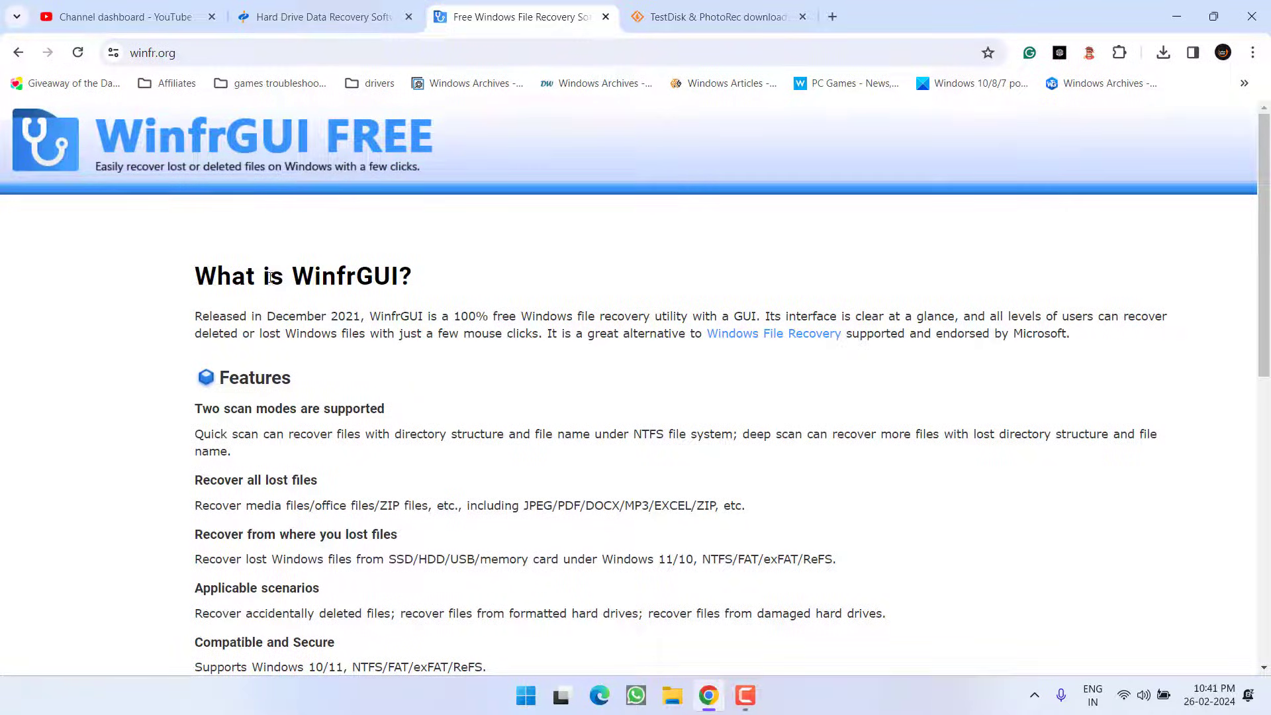
pyautogui.moveTo(270, 277); pyautogui.dragTo(413, 282)
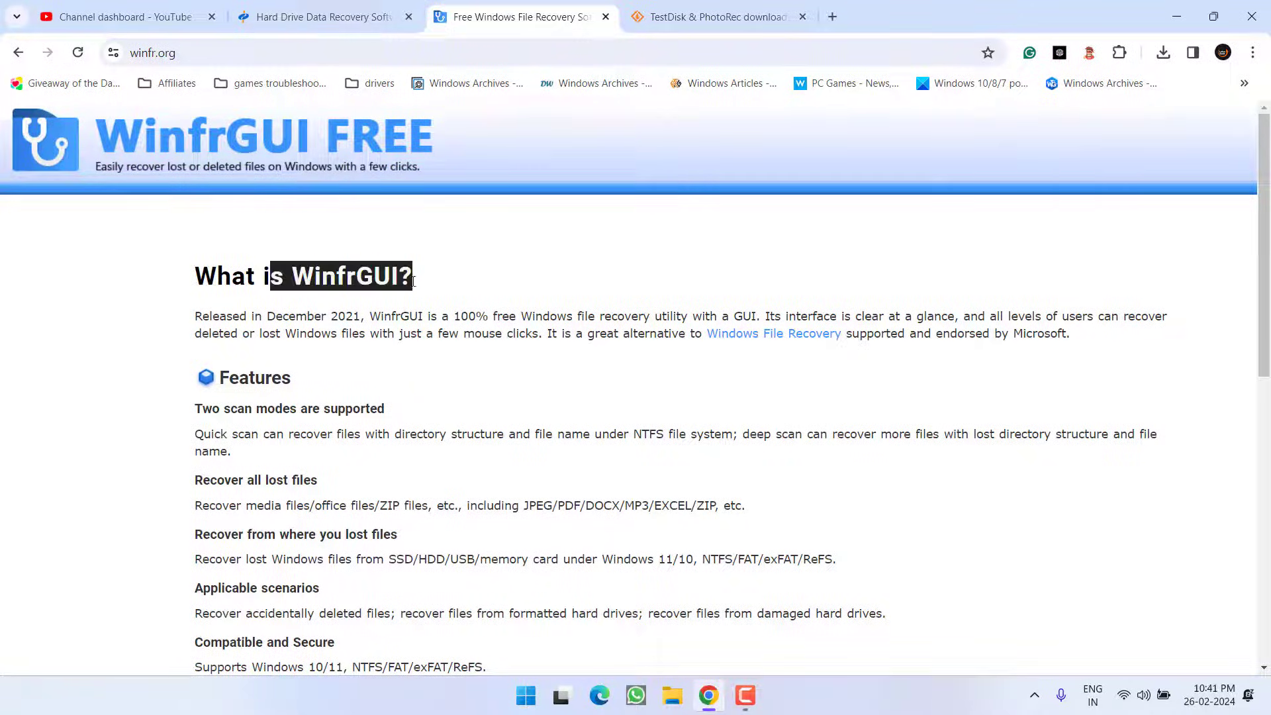
pyautogui.scroll(-10, 530, 416)
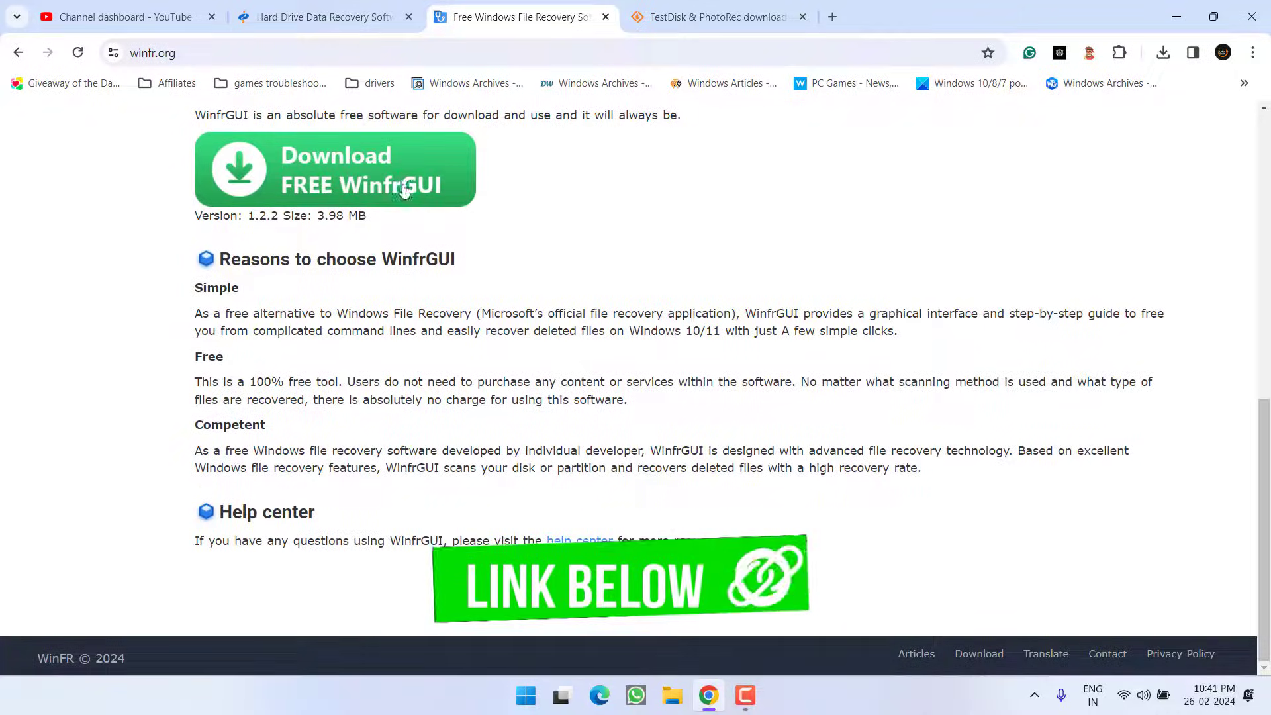
# Step: Search 'winfr' from Start and launch WinfrGUI with administrator permission
pyautogui.press('super')
pyautogui.write('win')
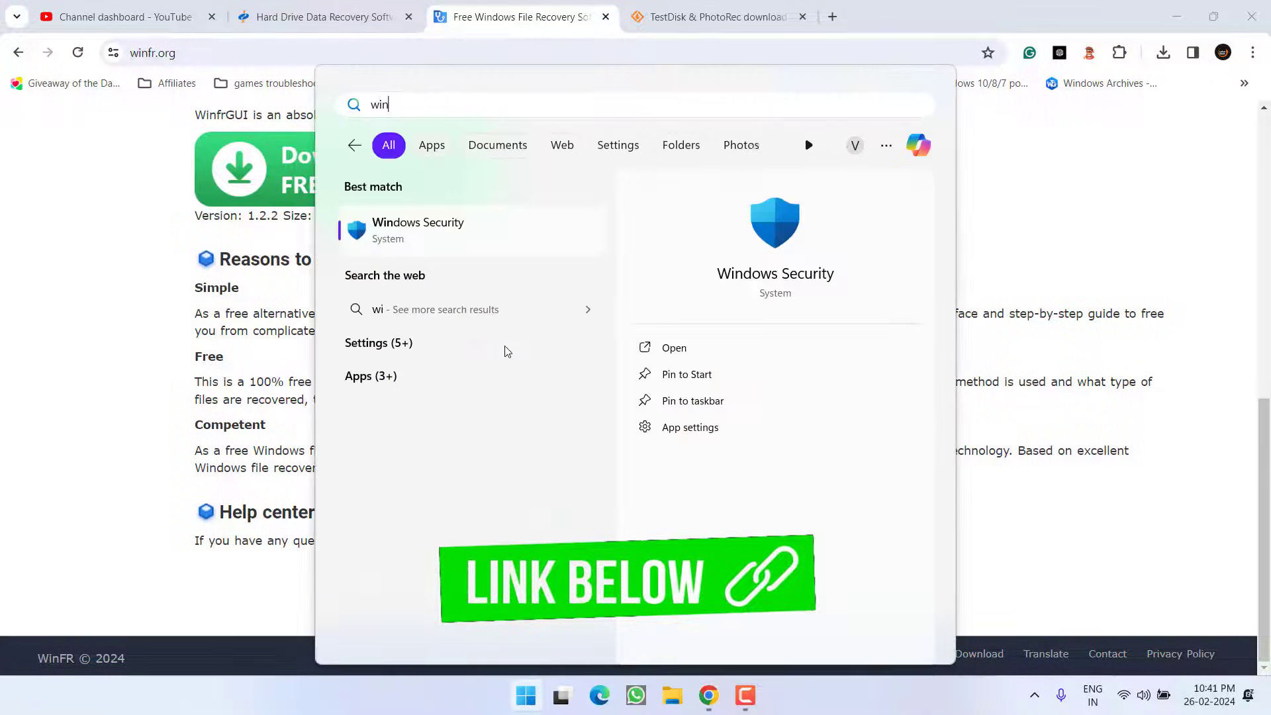
pyautogui.write('fr')
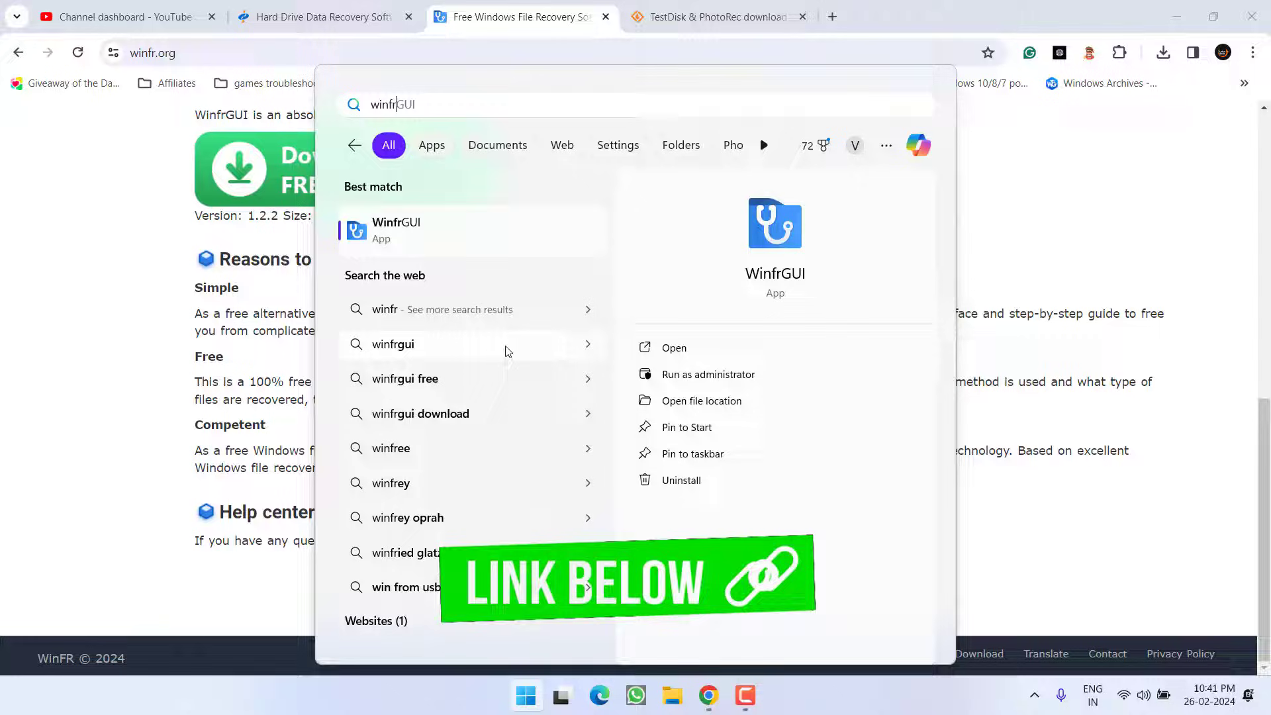
pyautogui.click(763, 245)
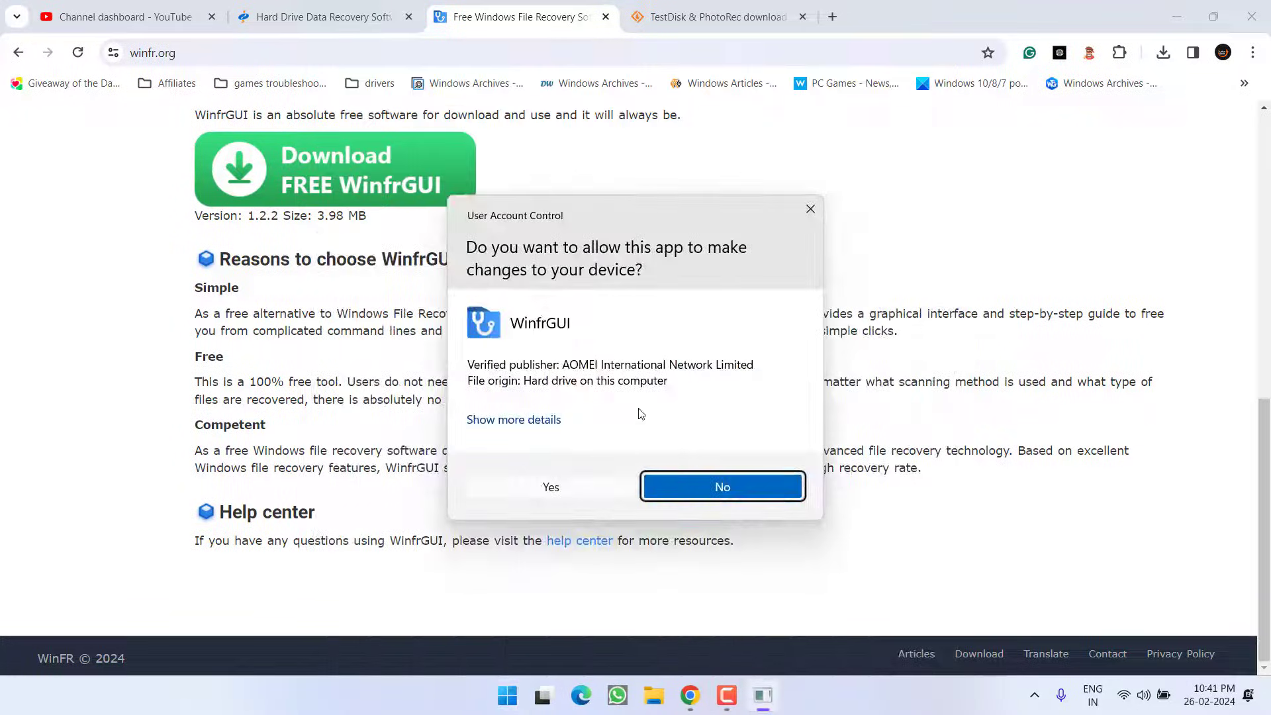
pyautogui.click(551, 486)
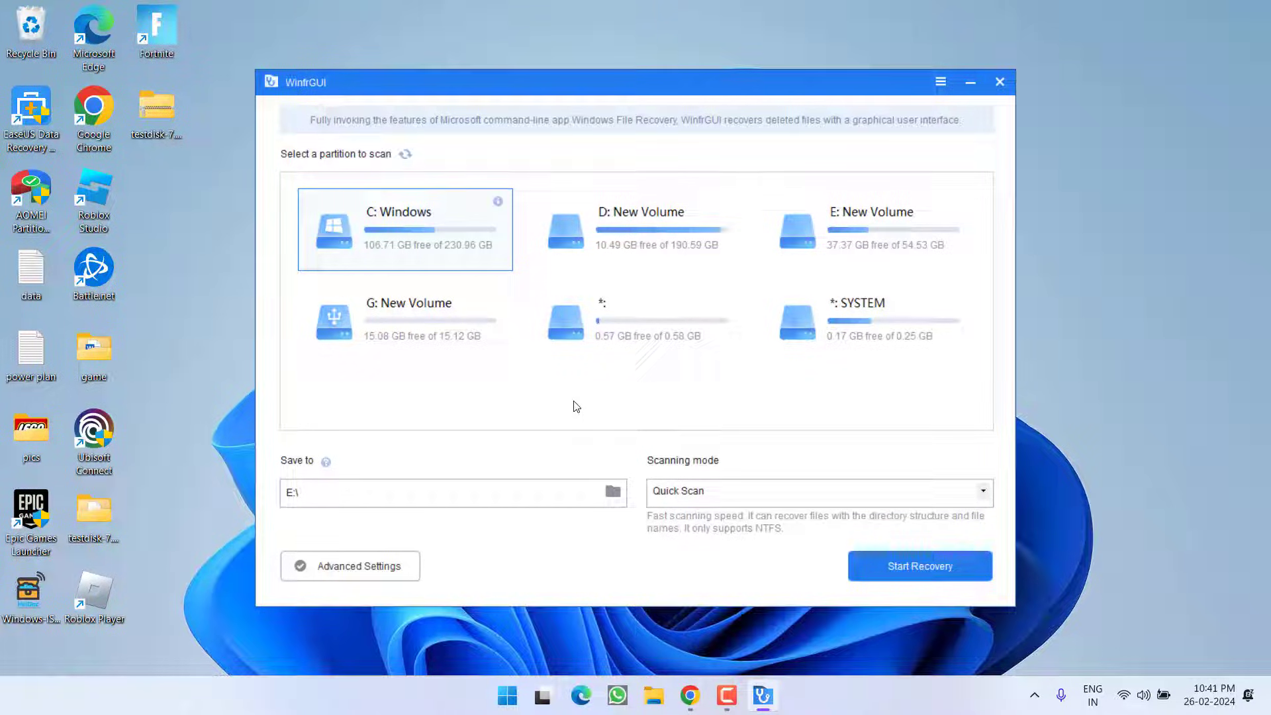
# Step: Select the G: New Volume drive and switch scanning mode from Quick Scan to Deep Scan
pyautogui.click(375, 315)
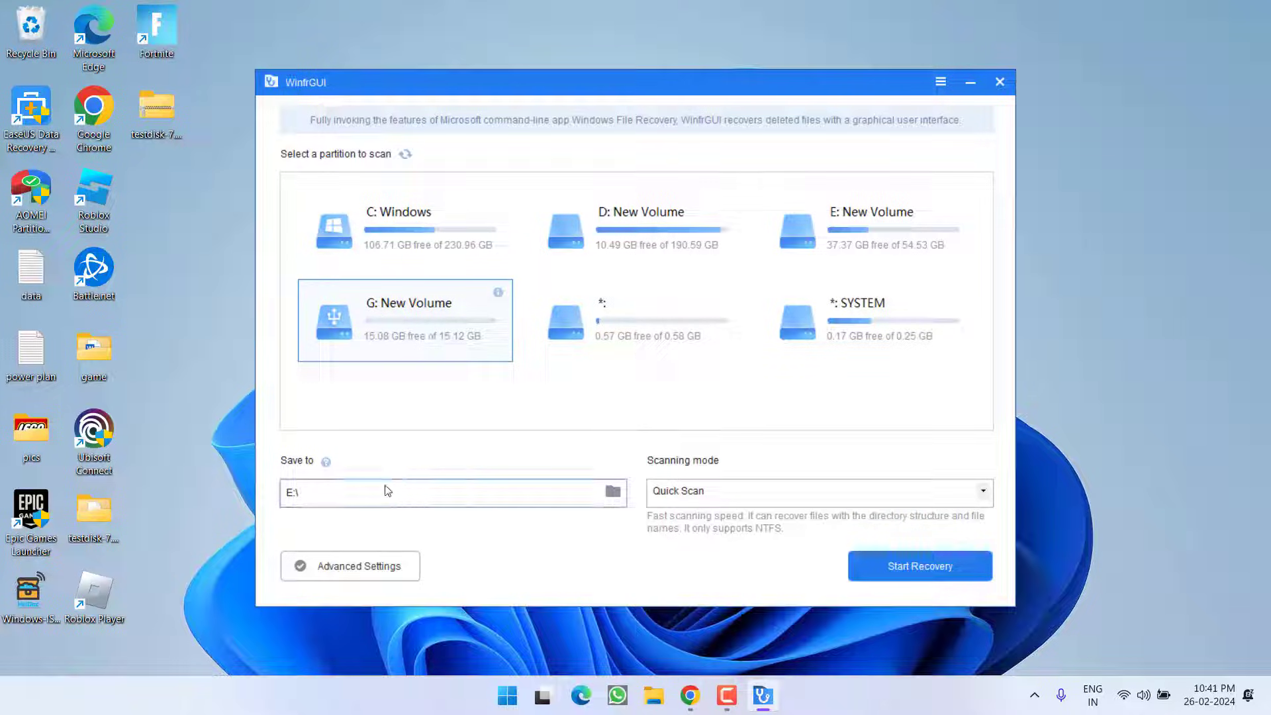
pyautogui.click(702, 497)
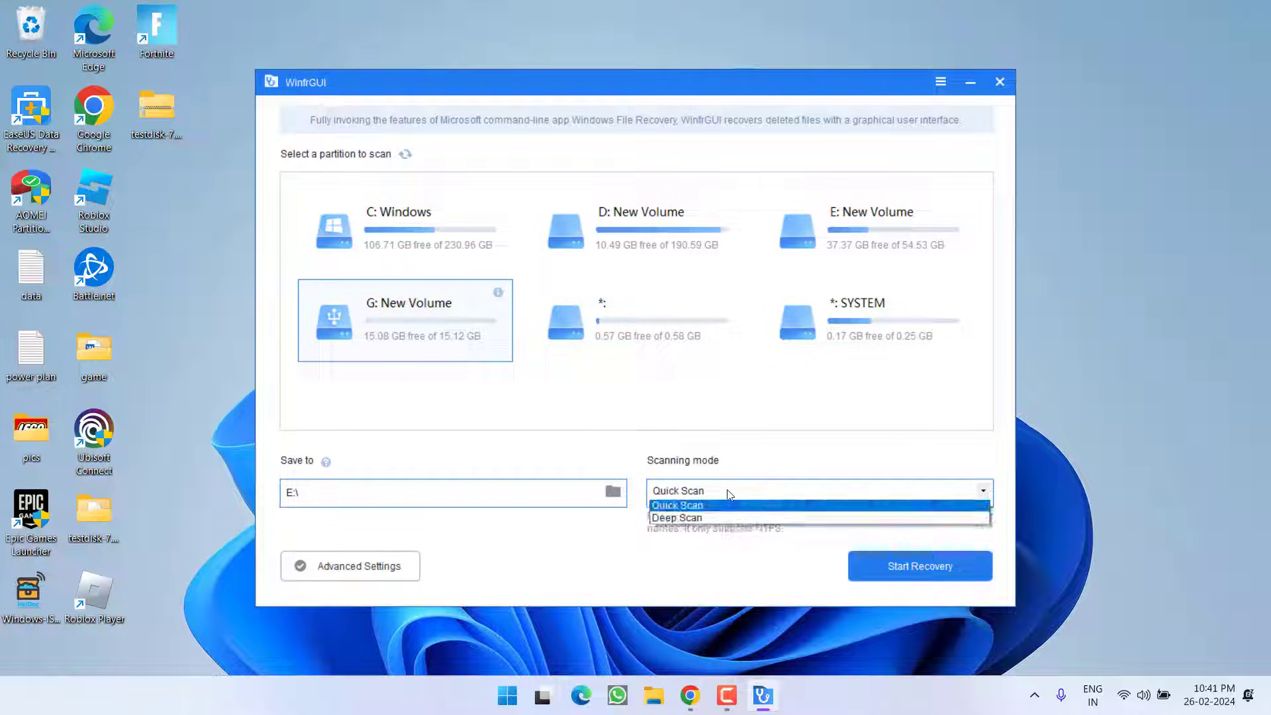
pyautogui.click(682, 519)
# Step: Create 'New folder' under OneDrive > Desktop and set it as the Save to location instead of E:\
pyautogui.click(310, 490)
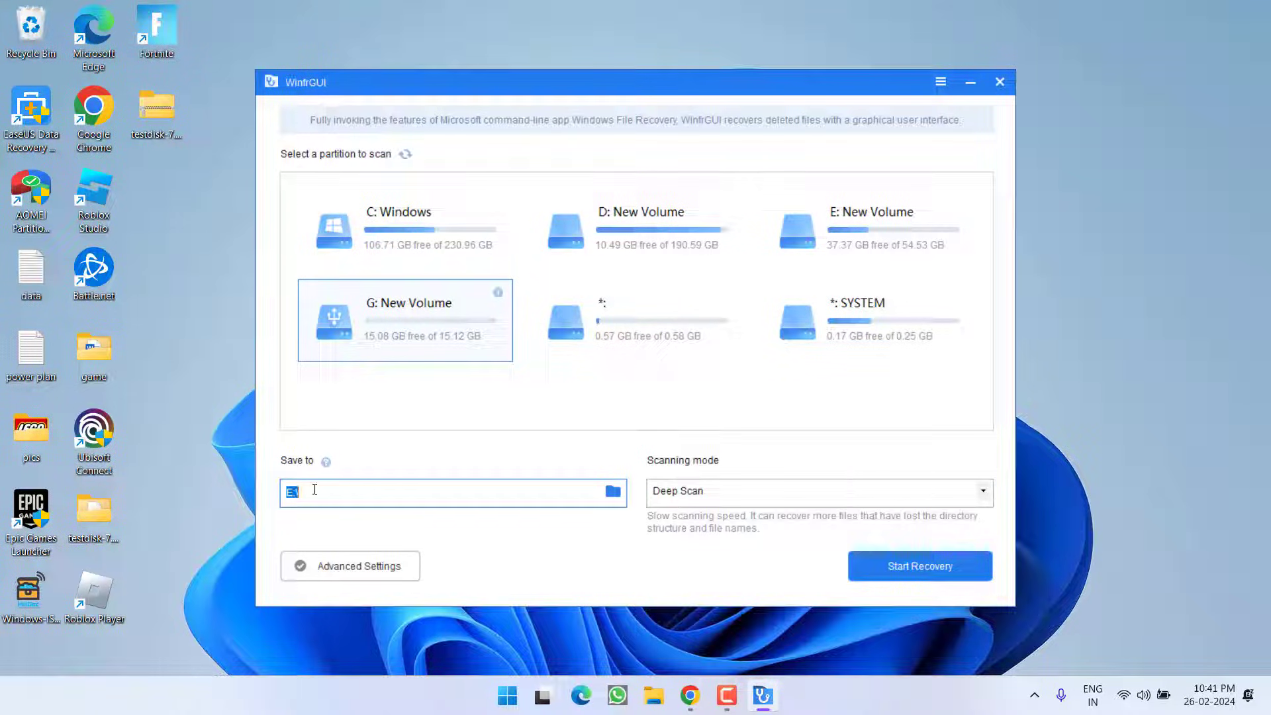
pyautogui.click(612, 494)
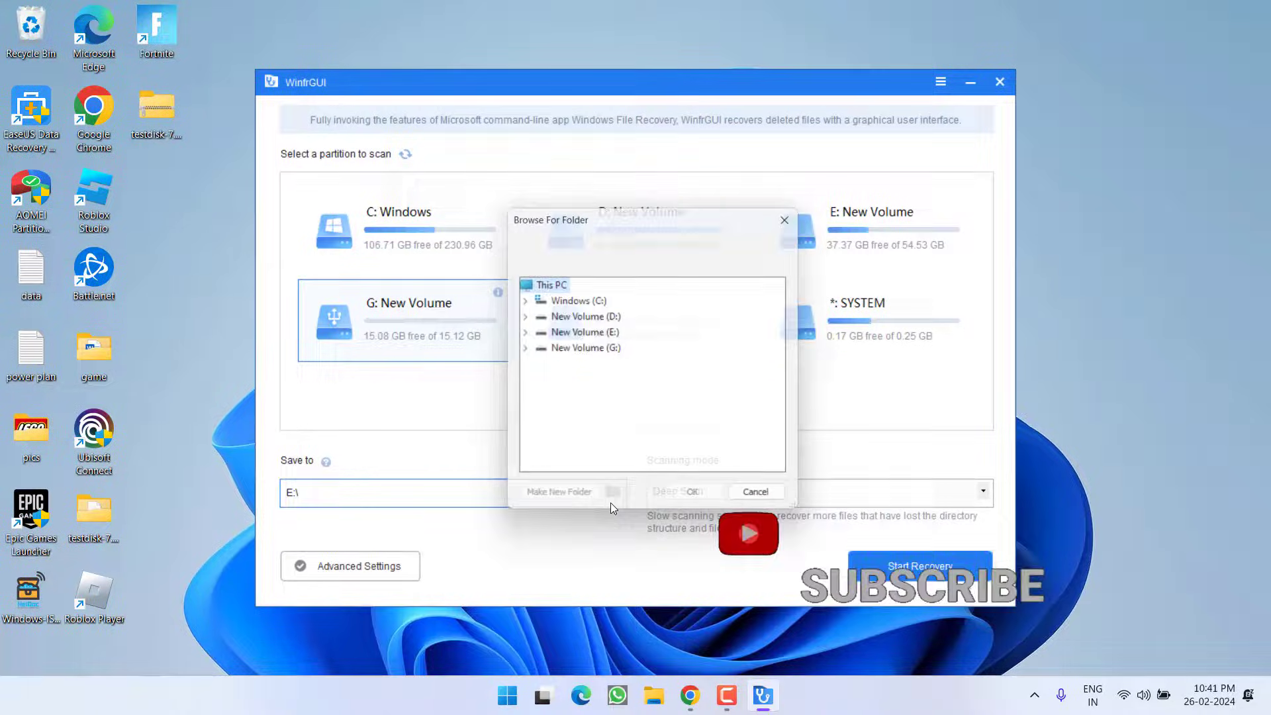
pyautogui.click(576, 301)
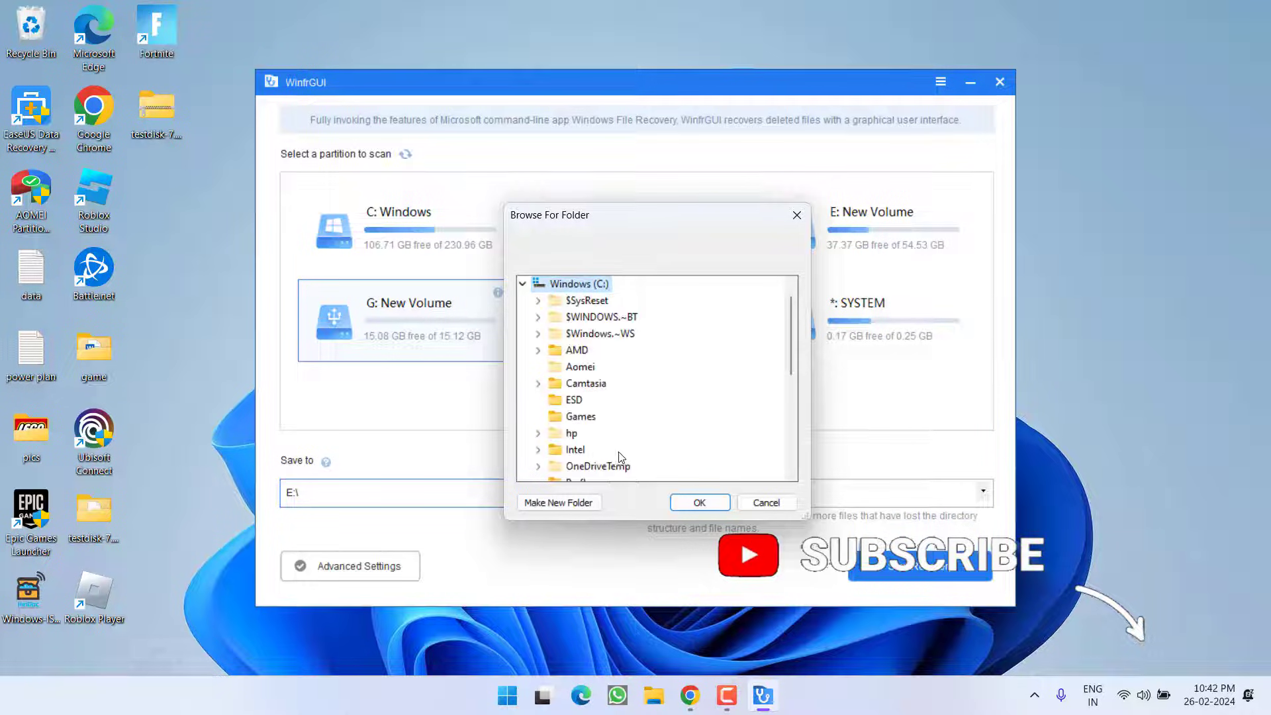
pyautogui.scroll(-3, 622, 443)
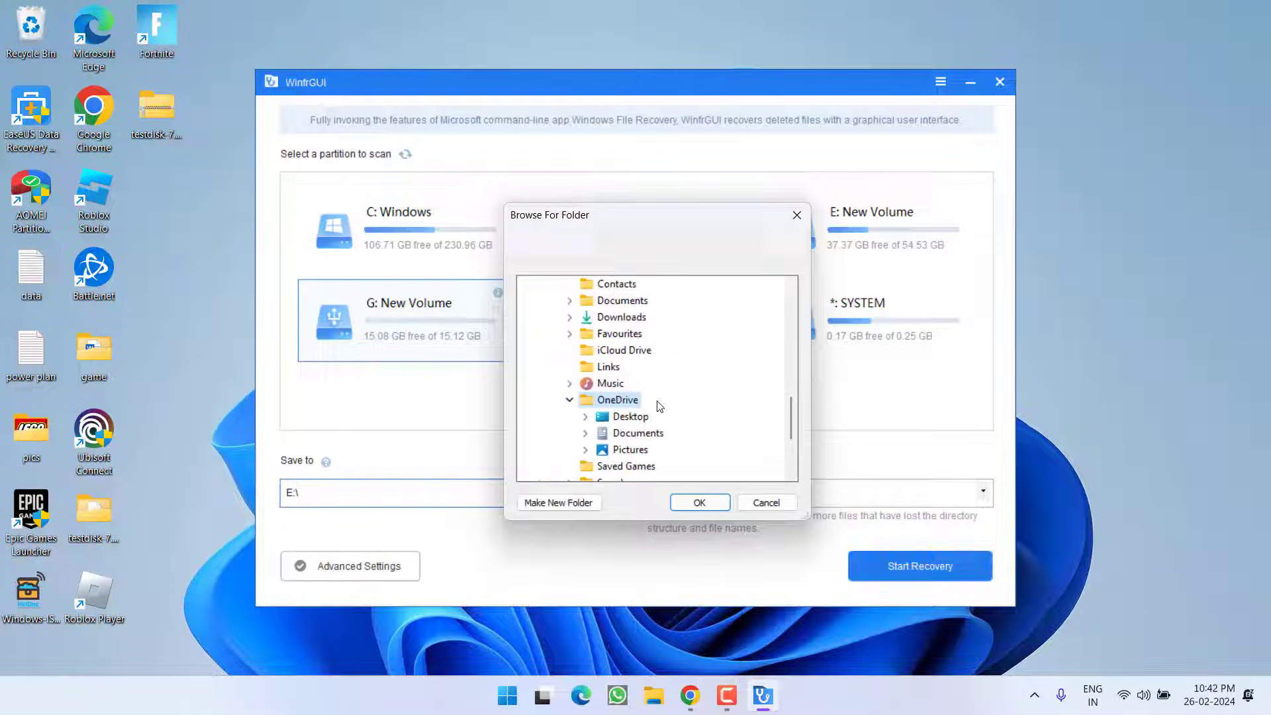
pyautogui.scroll(-1, 656, 407)
pyautogui.doubleClick(630, 368)
pyautogui.rightClick(632, 372)
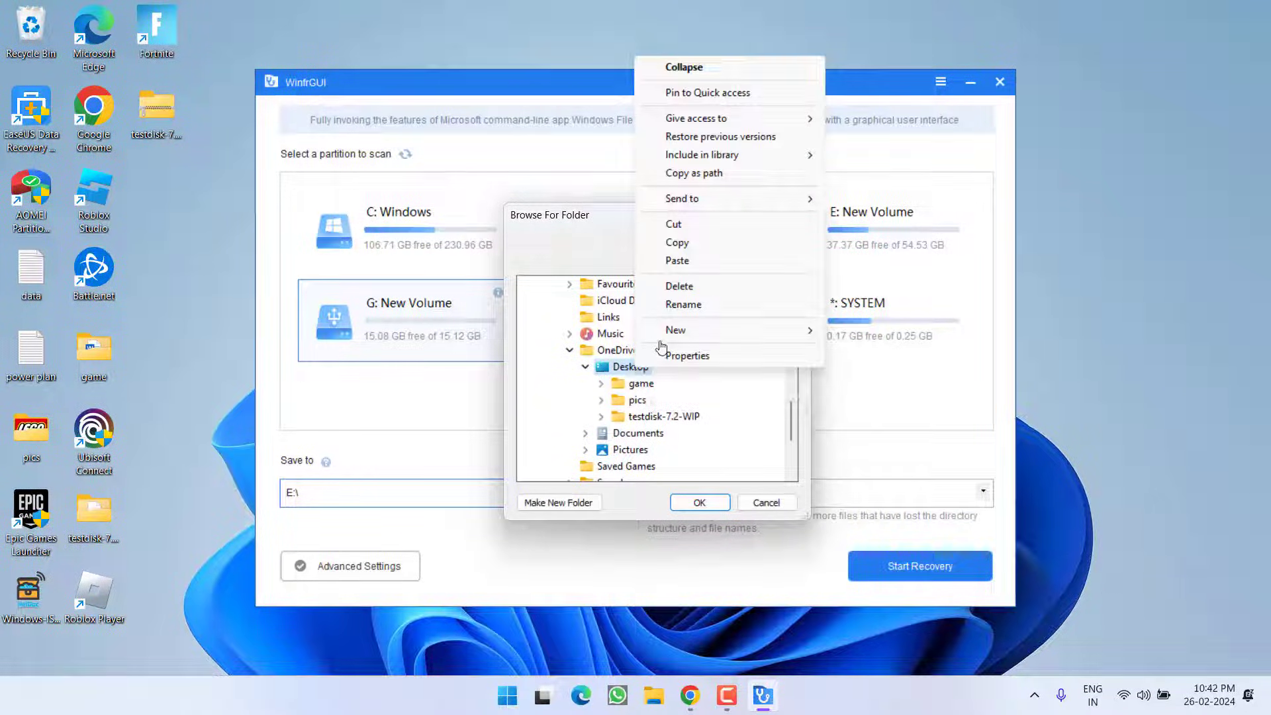
pyautogui.moveTo(700, 331)
pyautogui.click(858, 334)
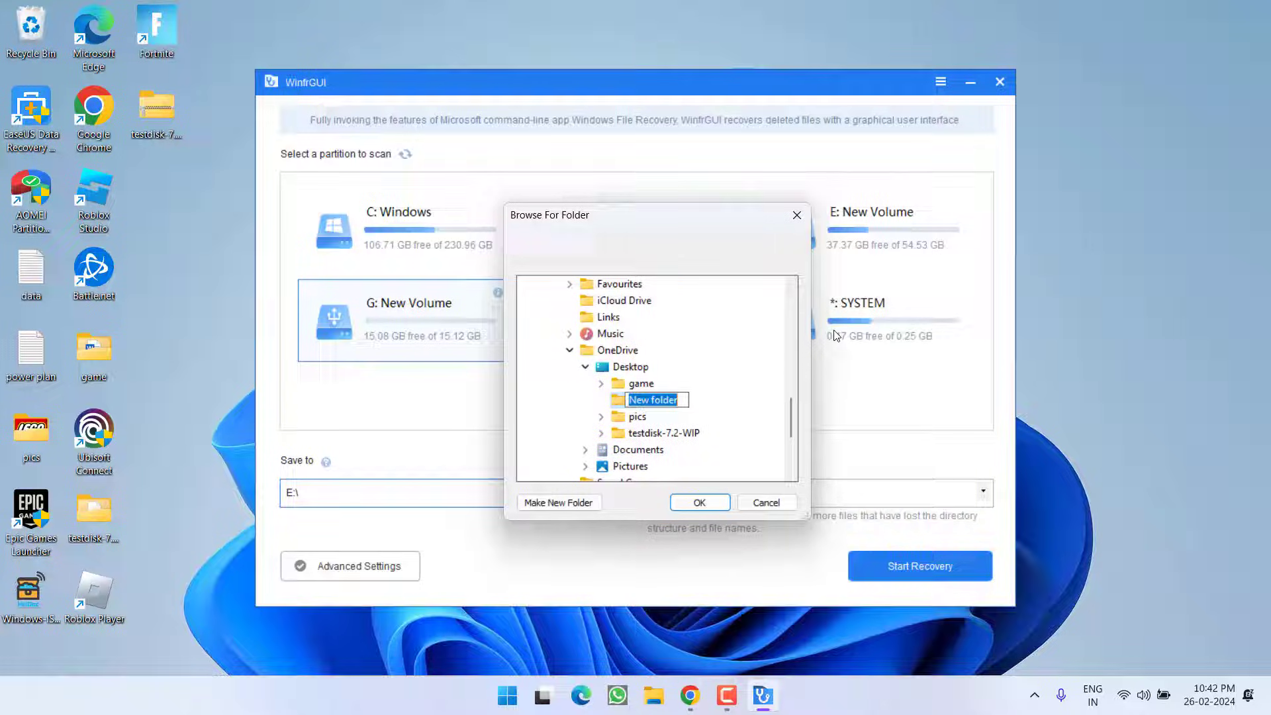
pyautogui.press('Return')
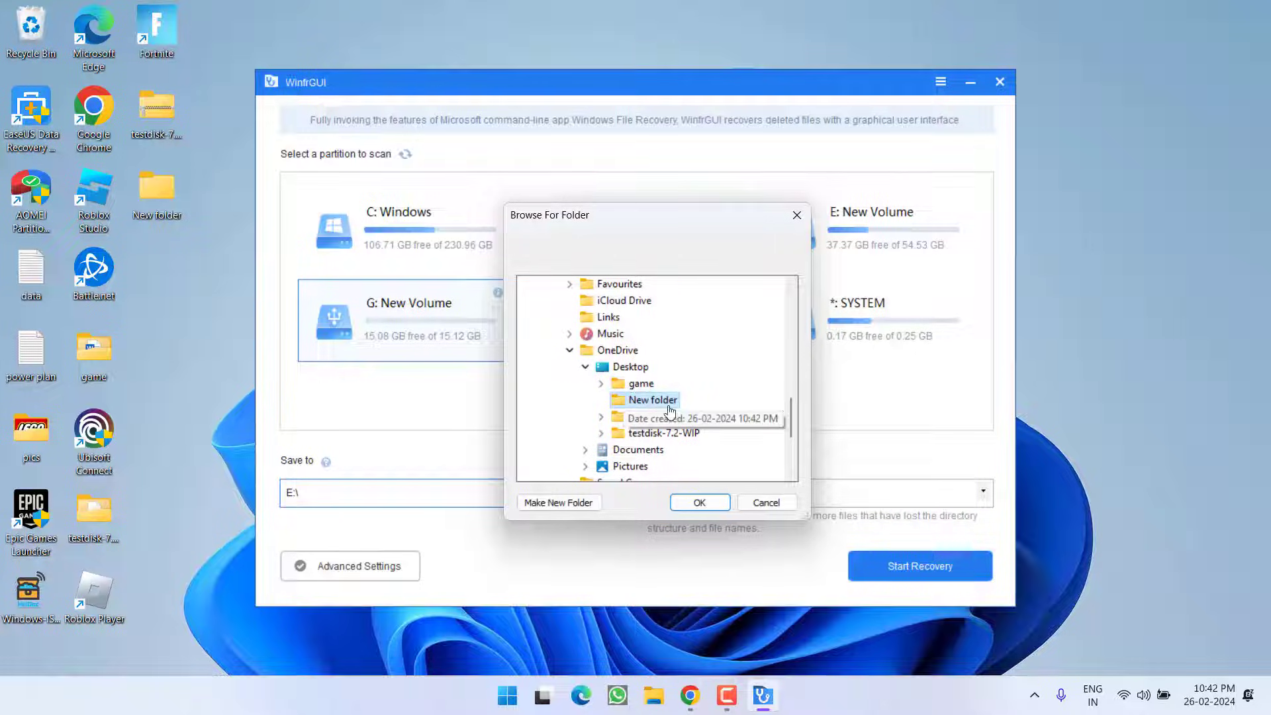
pyautogui.click(699, 502)
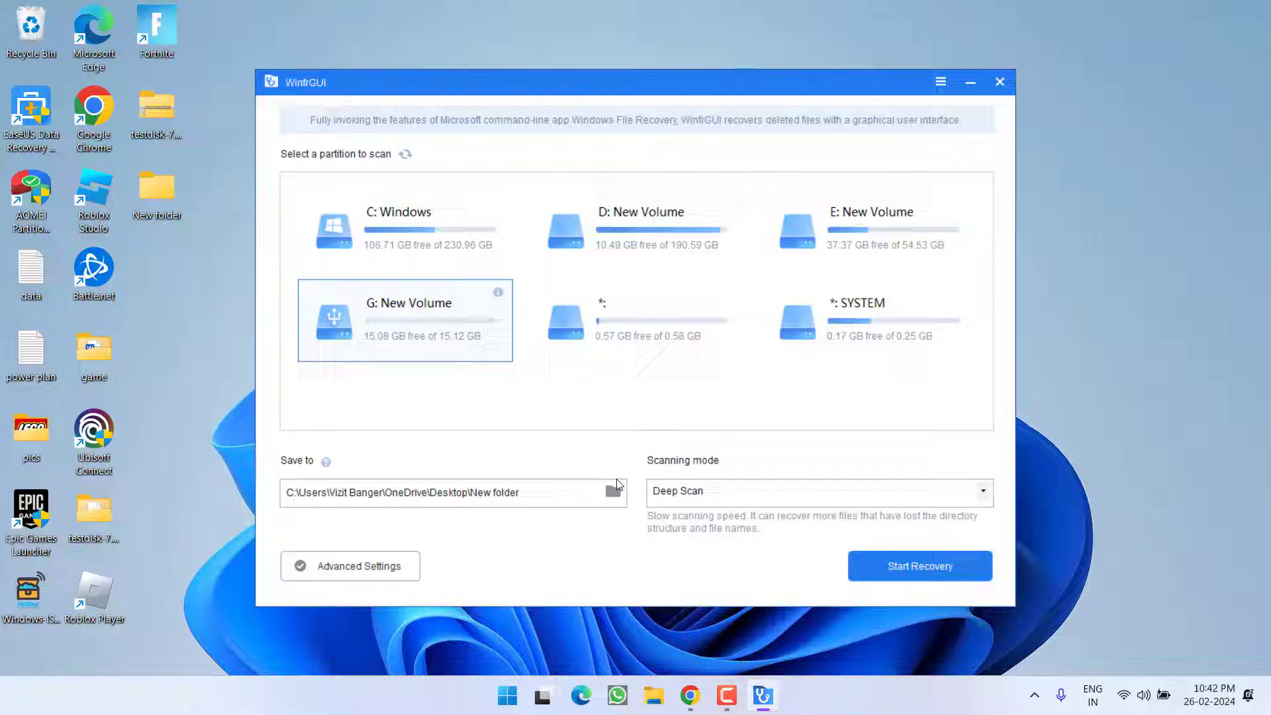
# Step: Start WinfrGUI's deep scan recovery of the G: New Volume drive
pyautogui.click(916, 566)
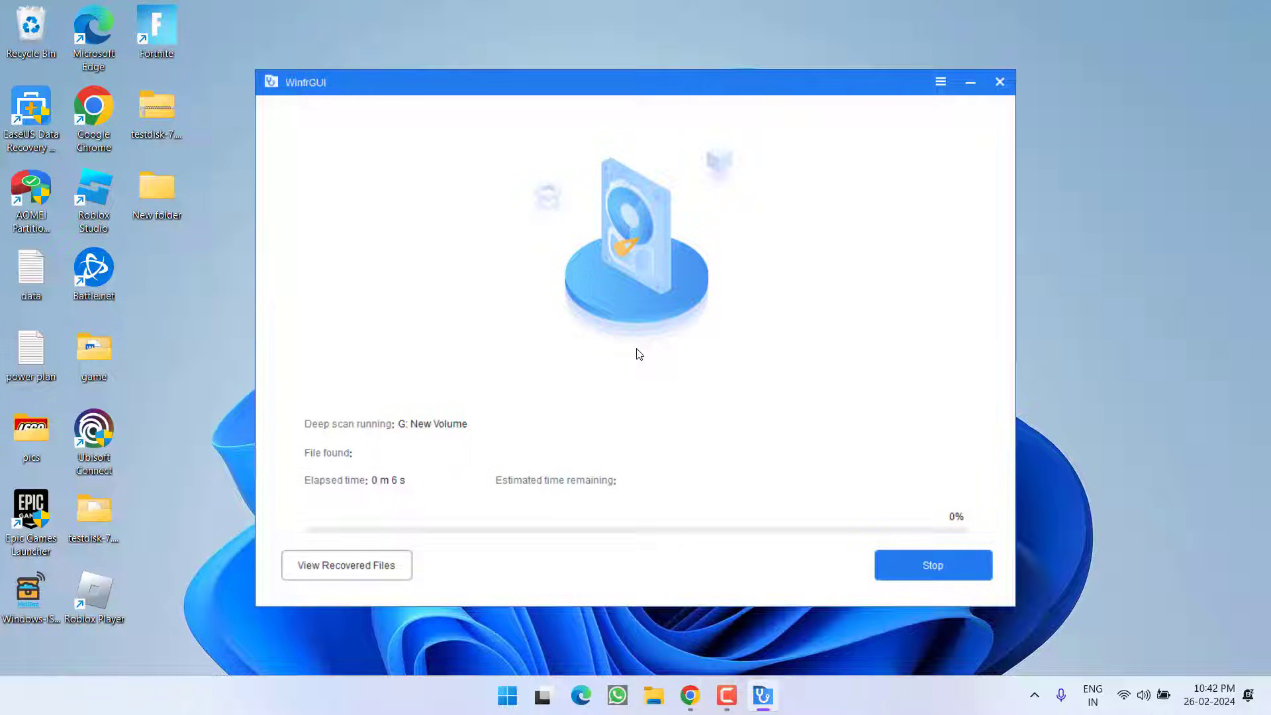
# Step: Check that Deep Scan G's Recovery_20240226_224231 folder is still empty, then close File Explorer
pyautogui.doubleClick(170, 190)
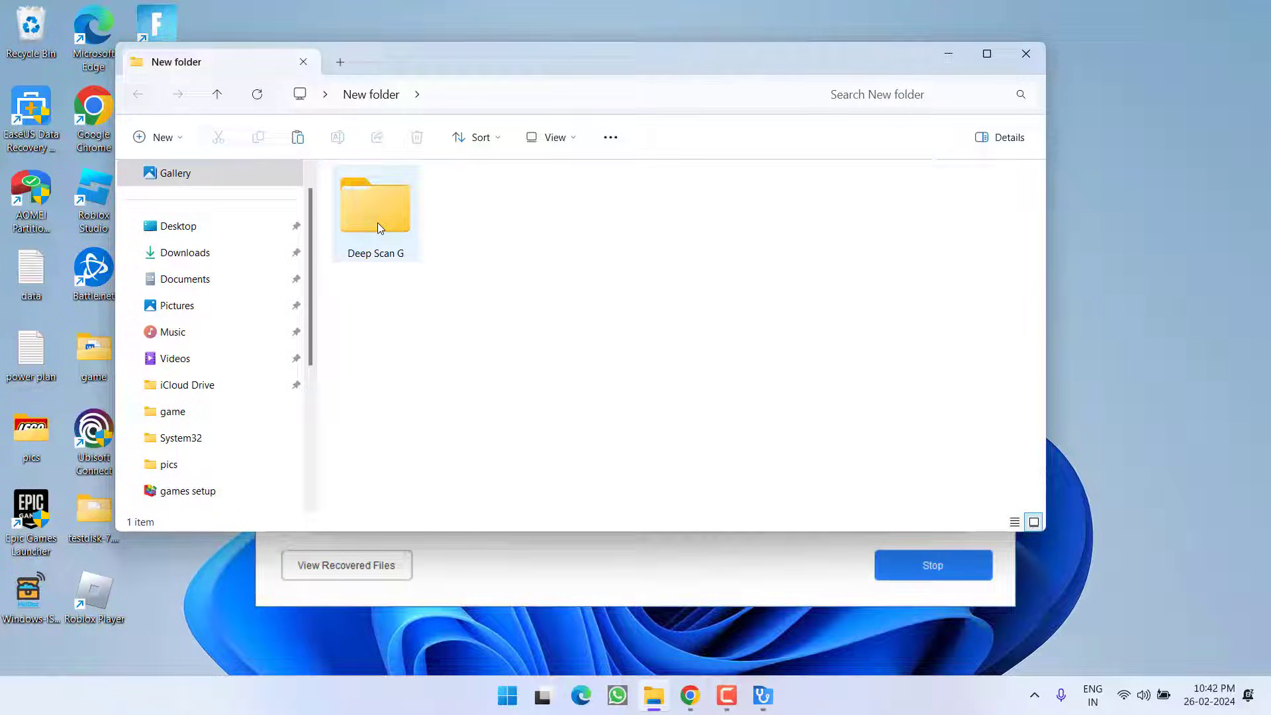
pyautogui.click(378, 223)
pyautogui.doubleClick(377, 225)
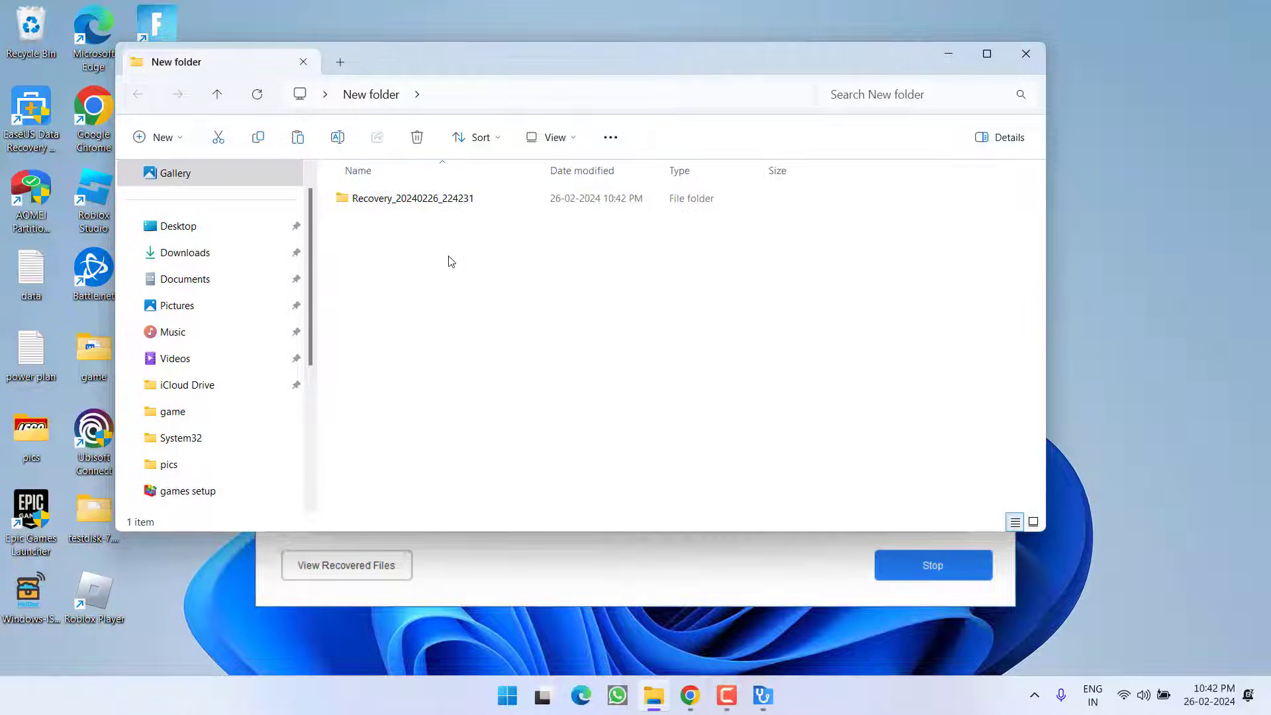
pyautogui.doubleClick(412, 200)
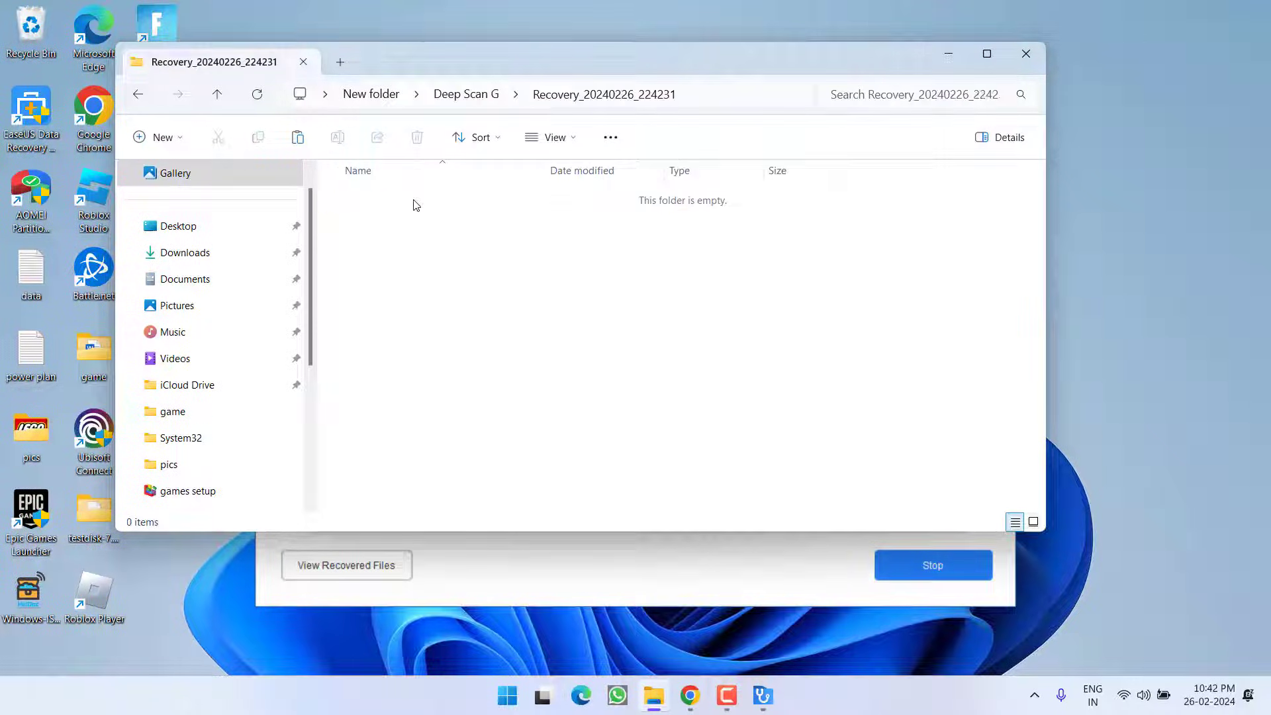
pyautogui.click(1027, 58)
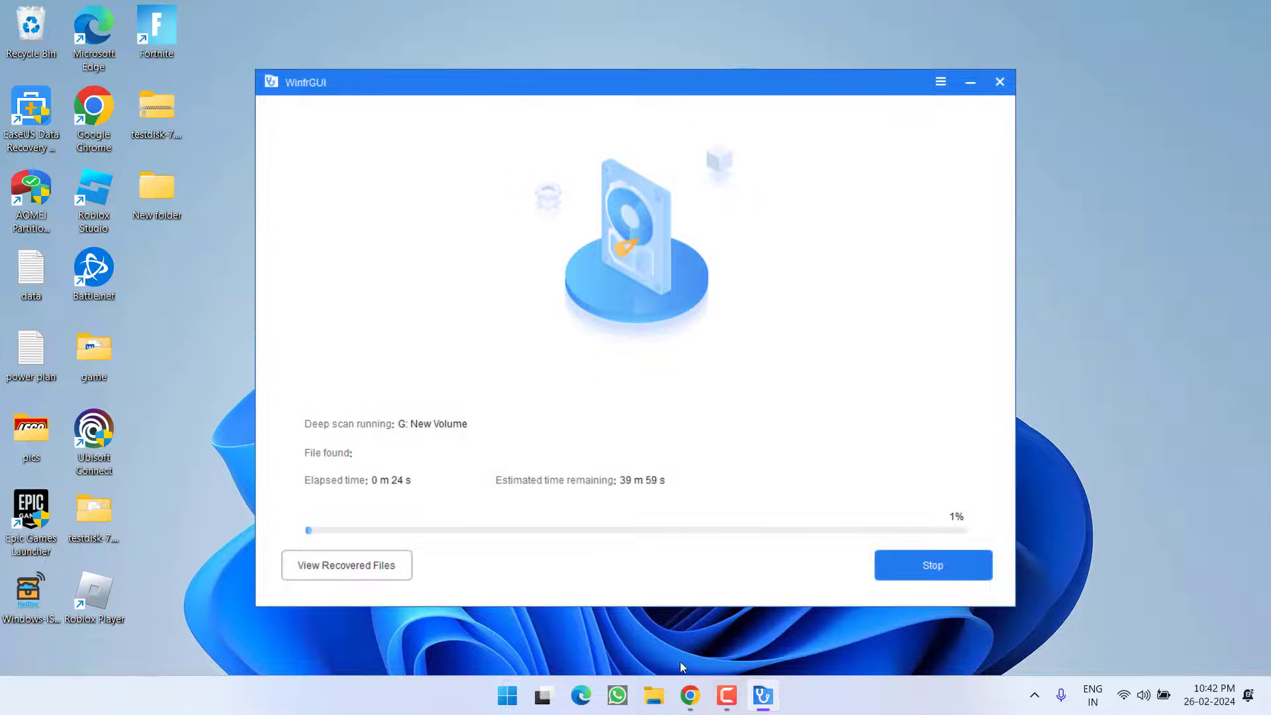
pyautogui.click(690, 695)
pyautogui.click(324, 17)
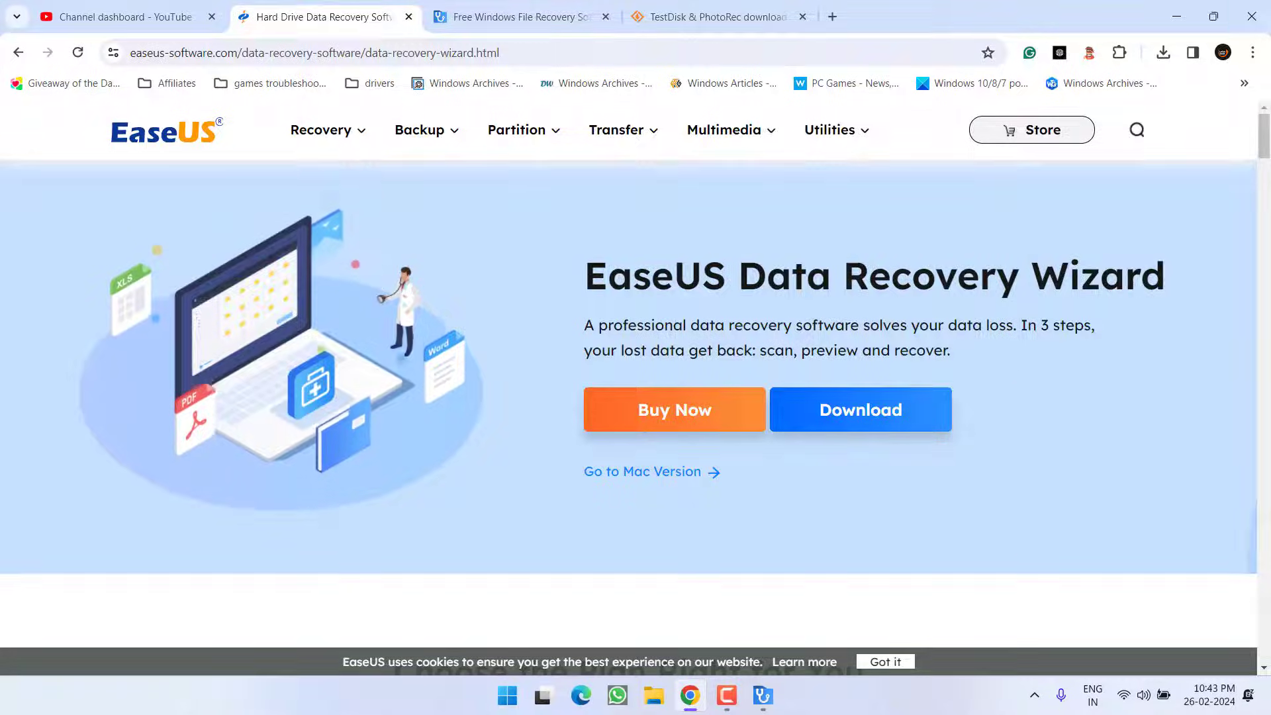
pyautogui.click(1252, 16)
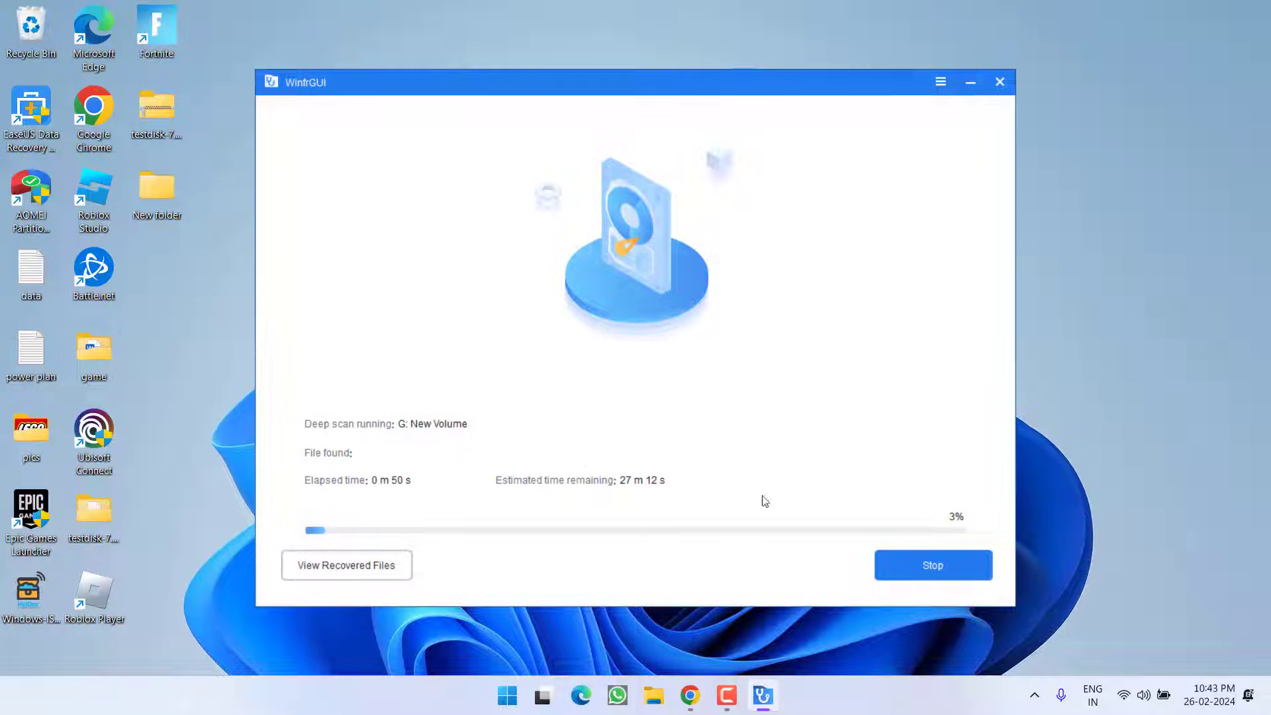
# Step: Launch EaseUS Data Recovery Wizard as administrator and scan New Volume (G:)
pyautogui.doubleClick(46, 142)
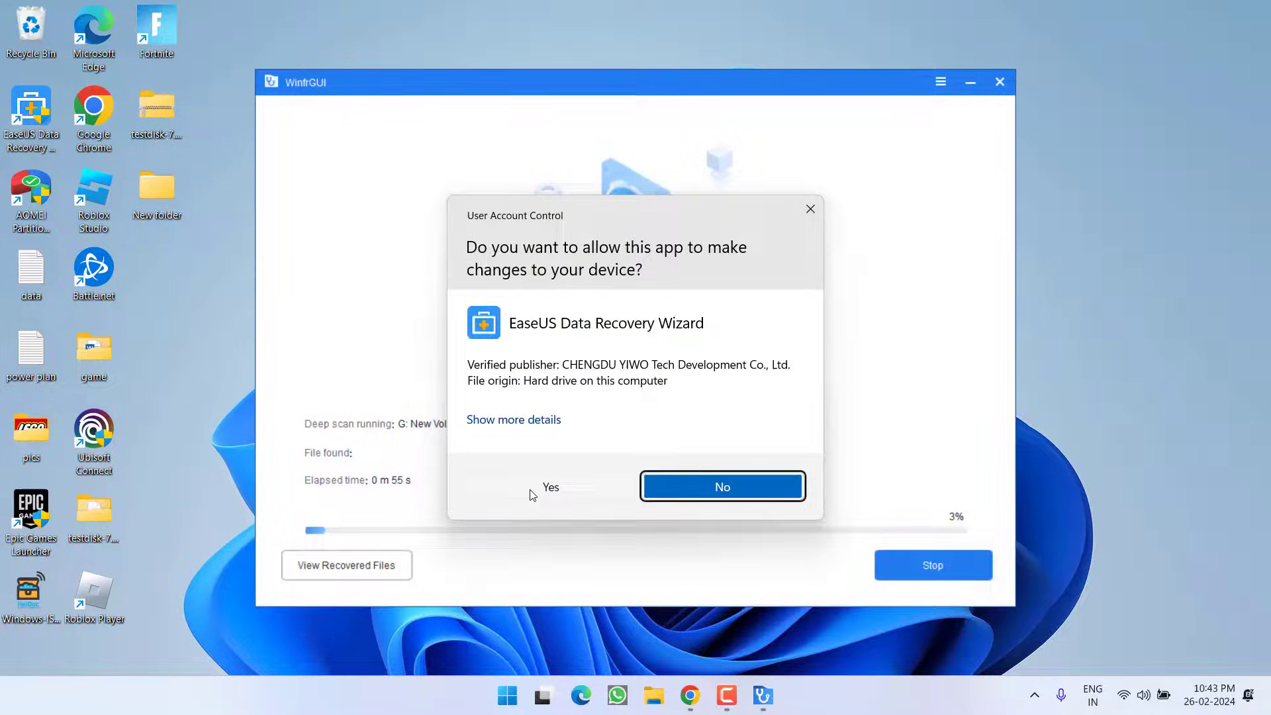
pyautogui.click(533, 494)
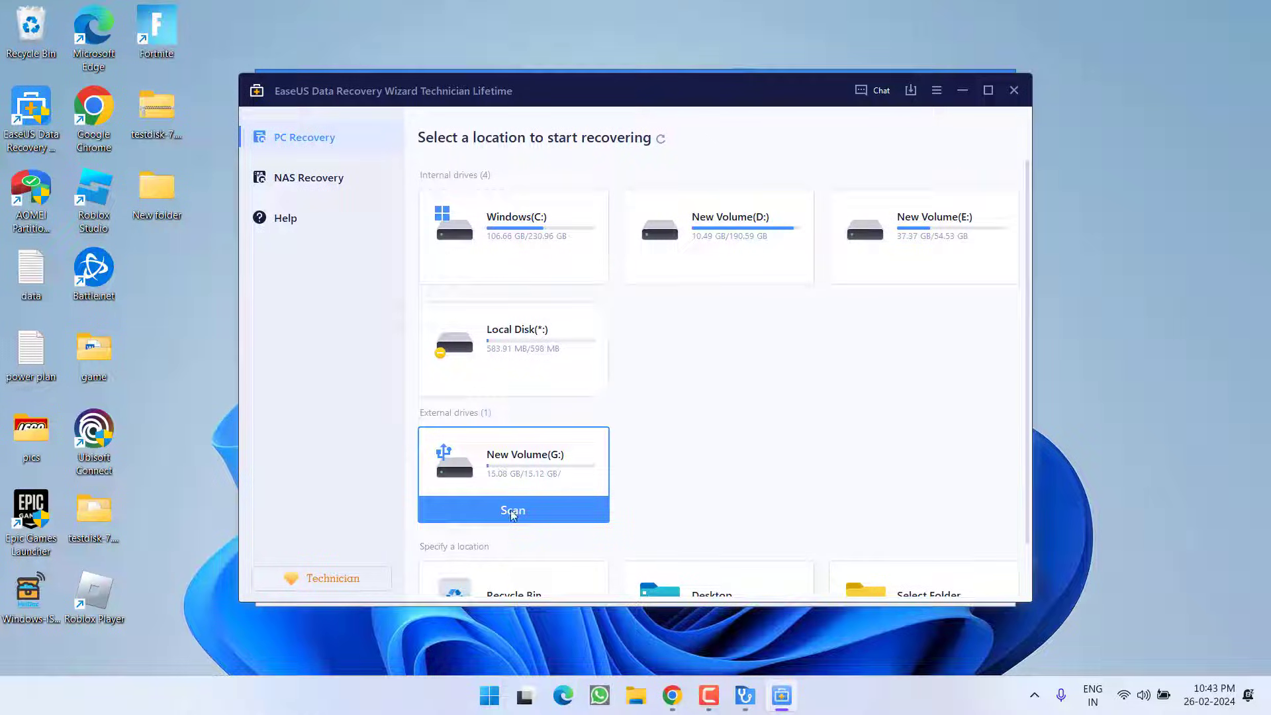
pyautogui.click(513, 511)
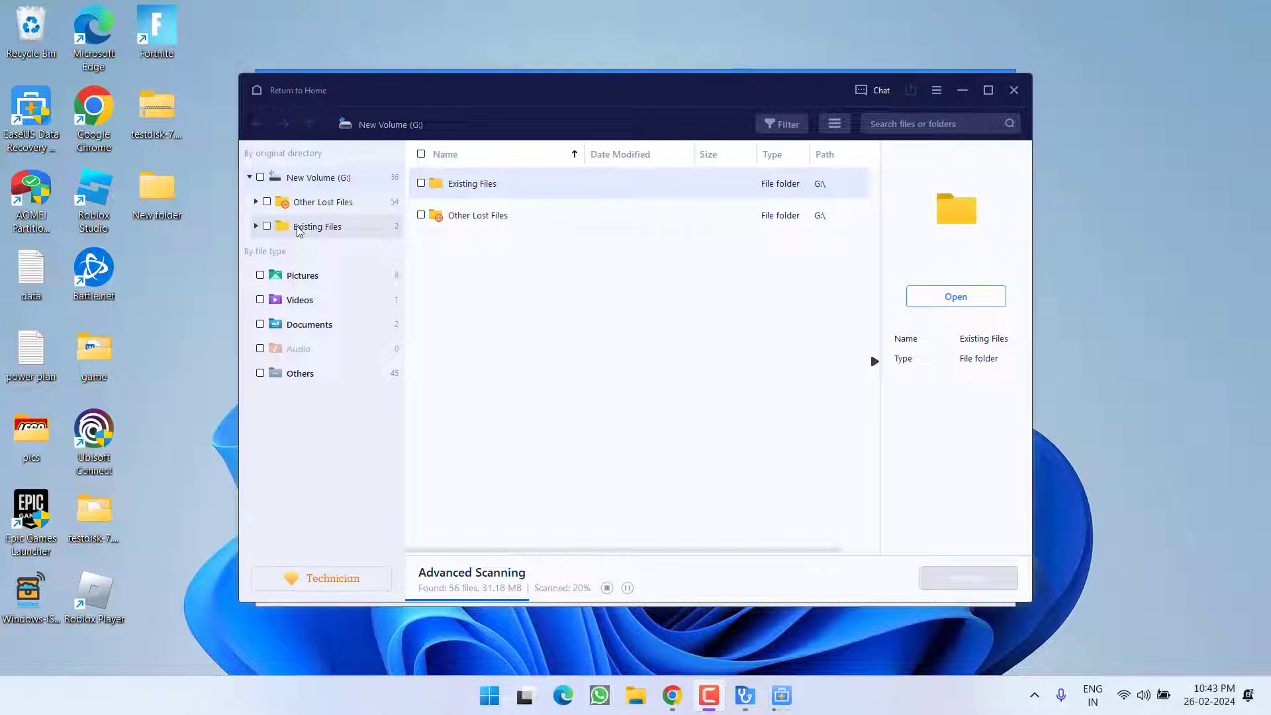
# Step: Filter the scan results by Pictures, Videos, then Documents file types
pyautogui.click(303, 278)
pyautogui.click(303, 301)
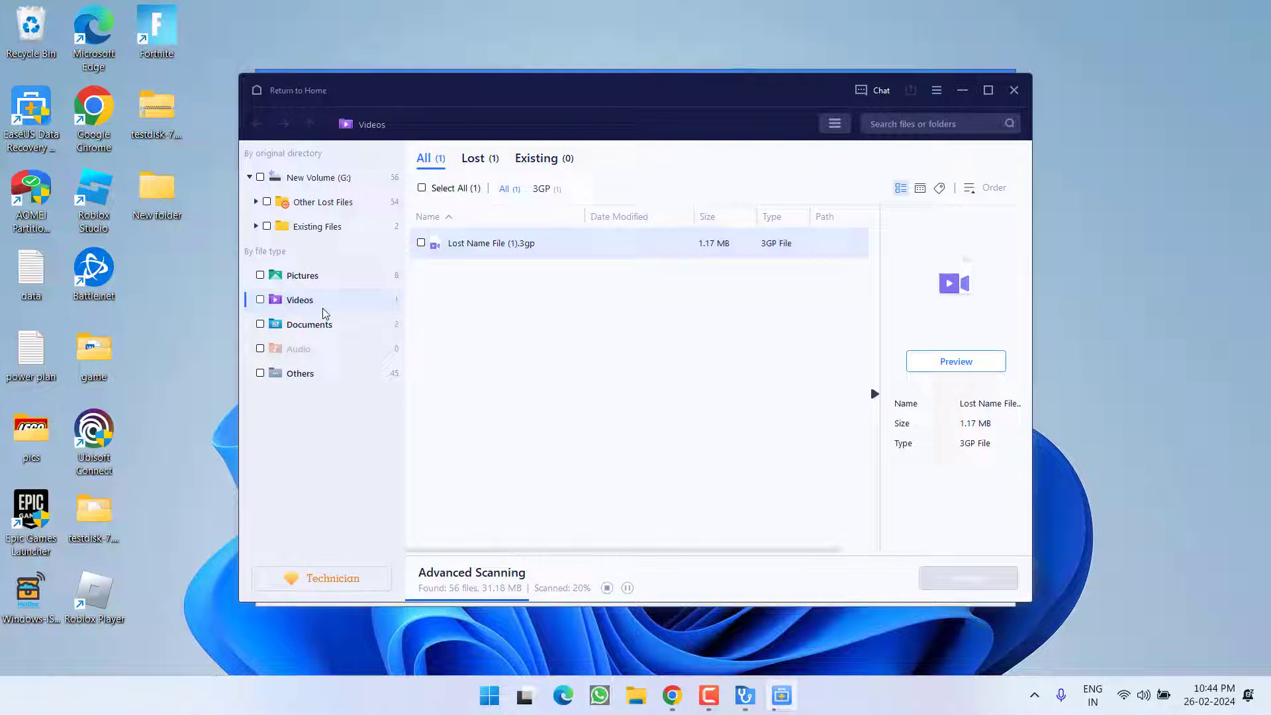
pyautogui.click(310, 327)
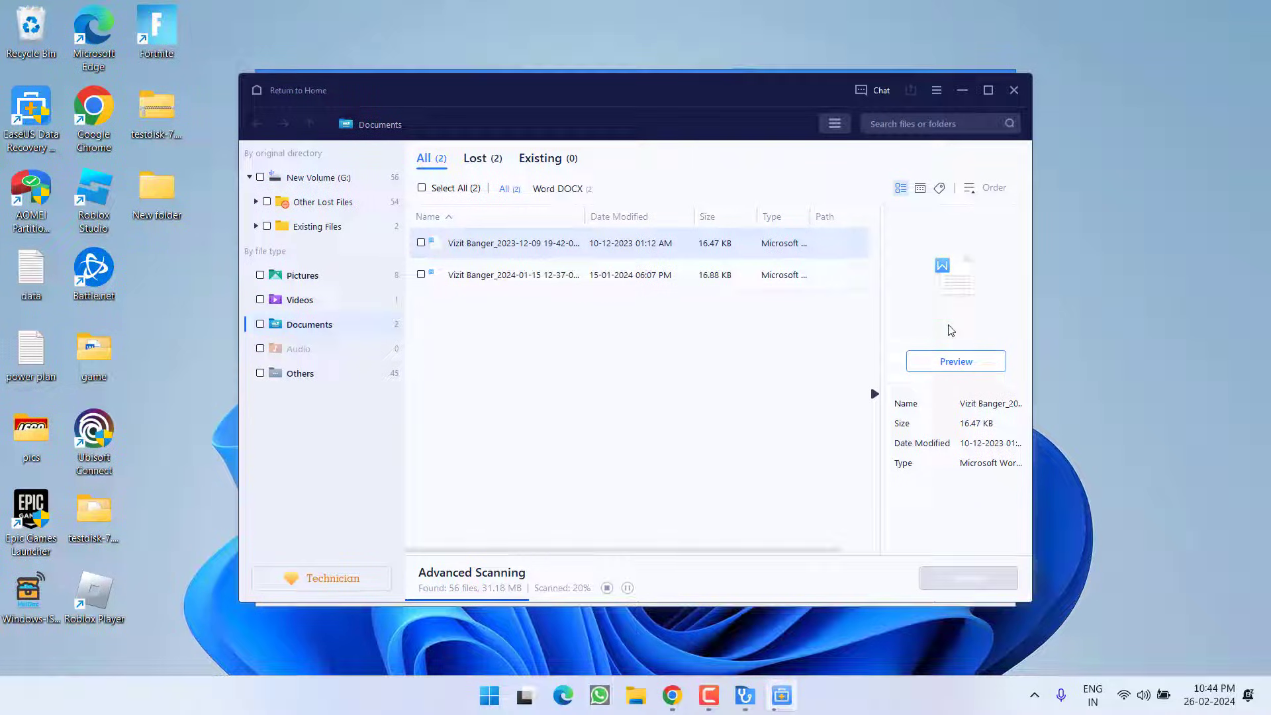
# Step: Browse Existing Files, Other Lost Files and System Volume Information, ending on all of New Volume (G:)
pyautogui.click(324, 227)
pyautogui.click(319, 204)
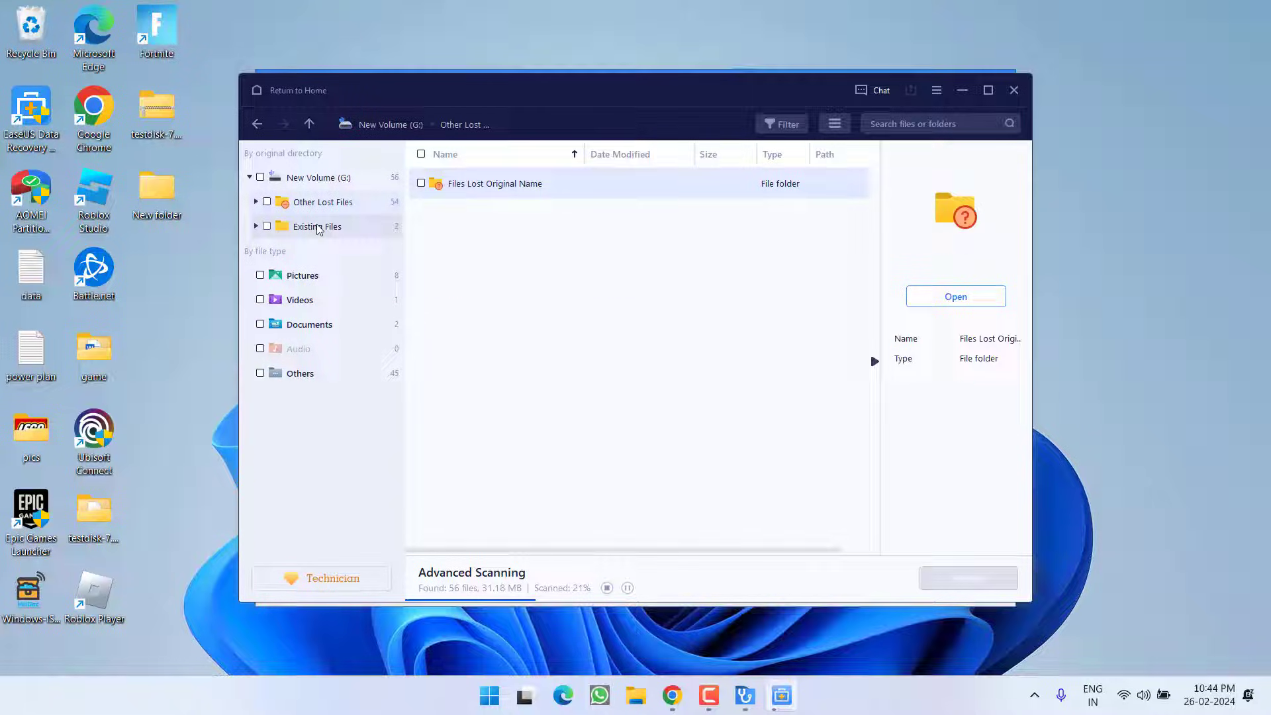
pyautogui.click(318, 226)
pyautogui.click(318, 251)
pyautogui.click(315, 227)
pyautogui.click(313, 186)
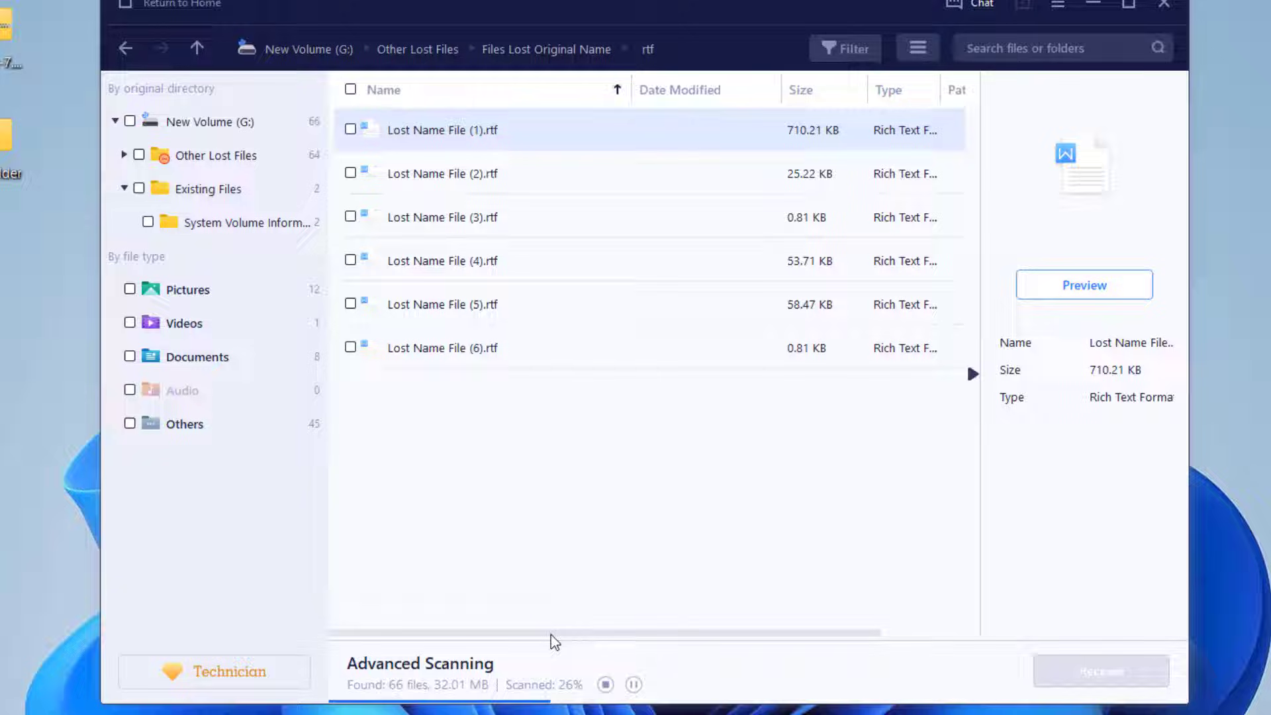
# Step: Under Other Lost Files, browse the 3gp, docx and gif lost-file folders
pyautogui.click(194, 159)
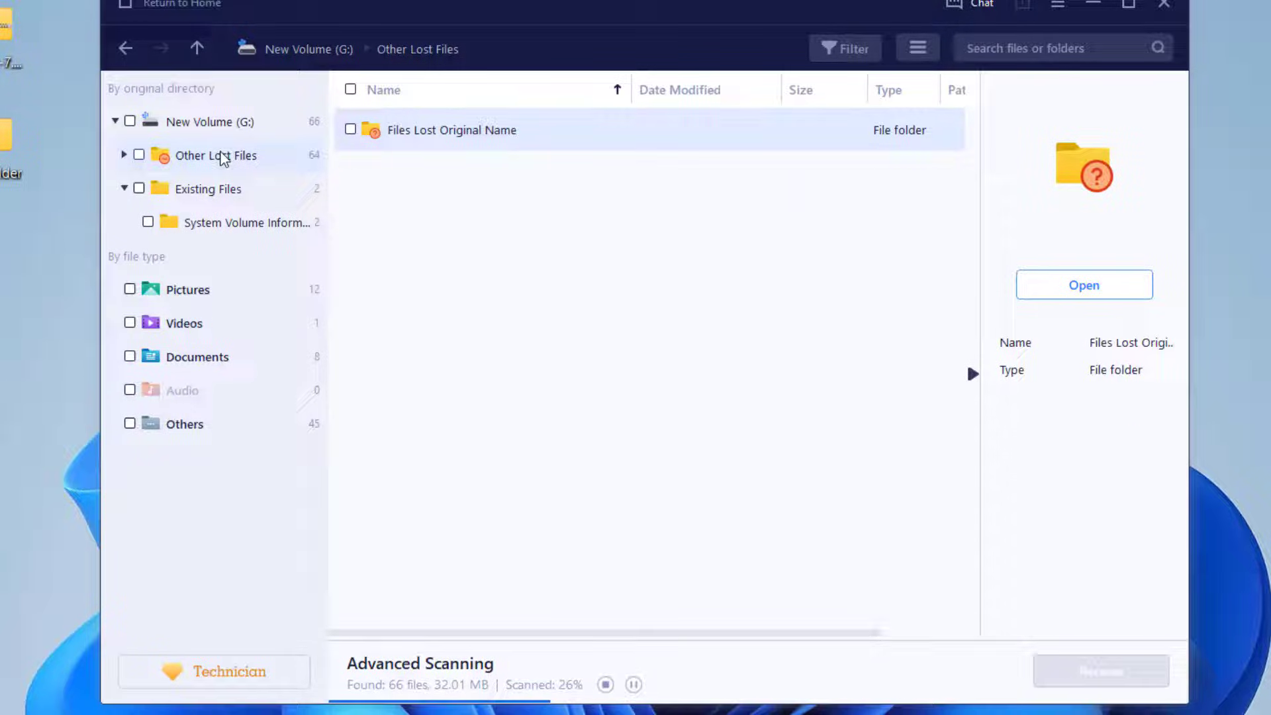
pyautogui.click(125, 155)
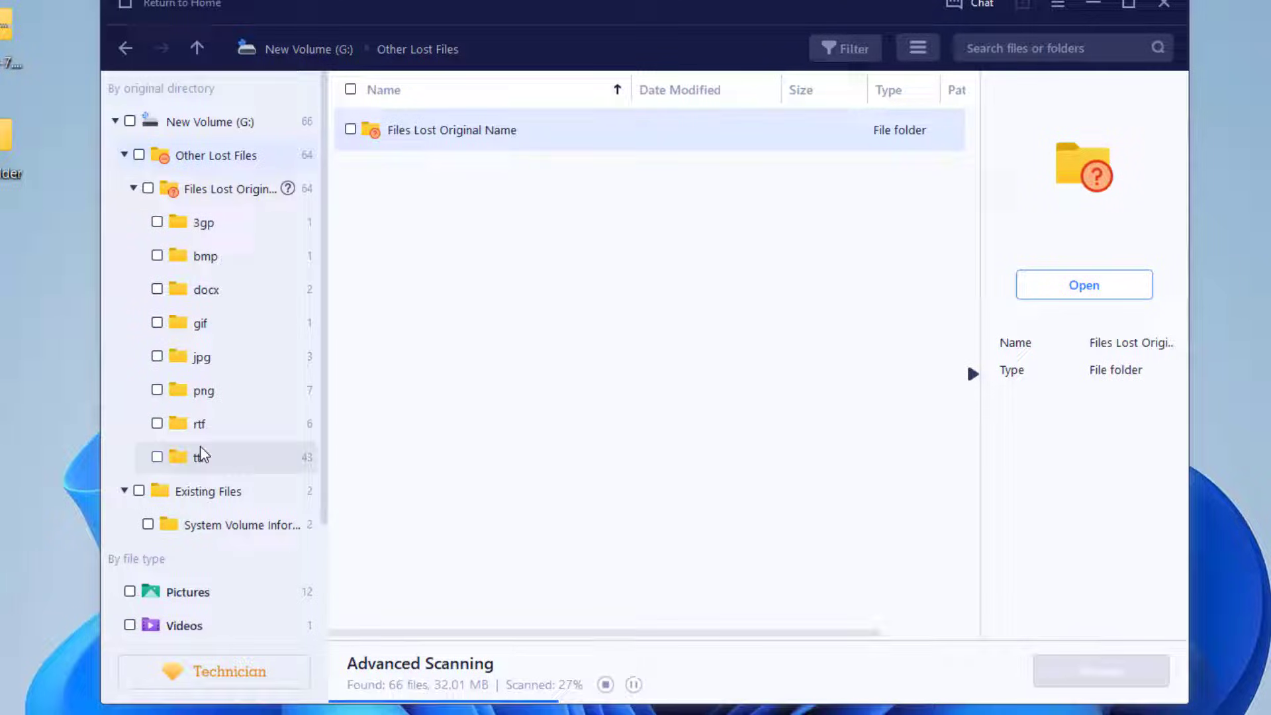
pyautogui.click(211, 231)
pyautogui.click(202, 290)
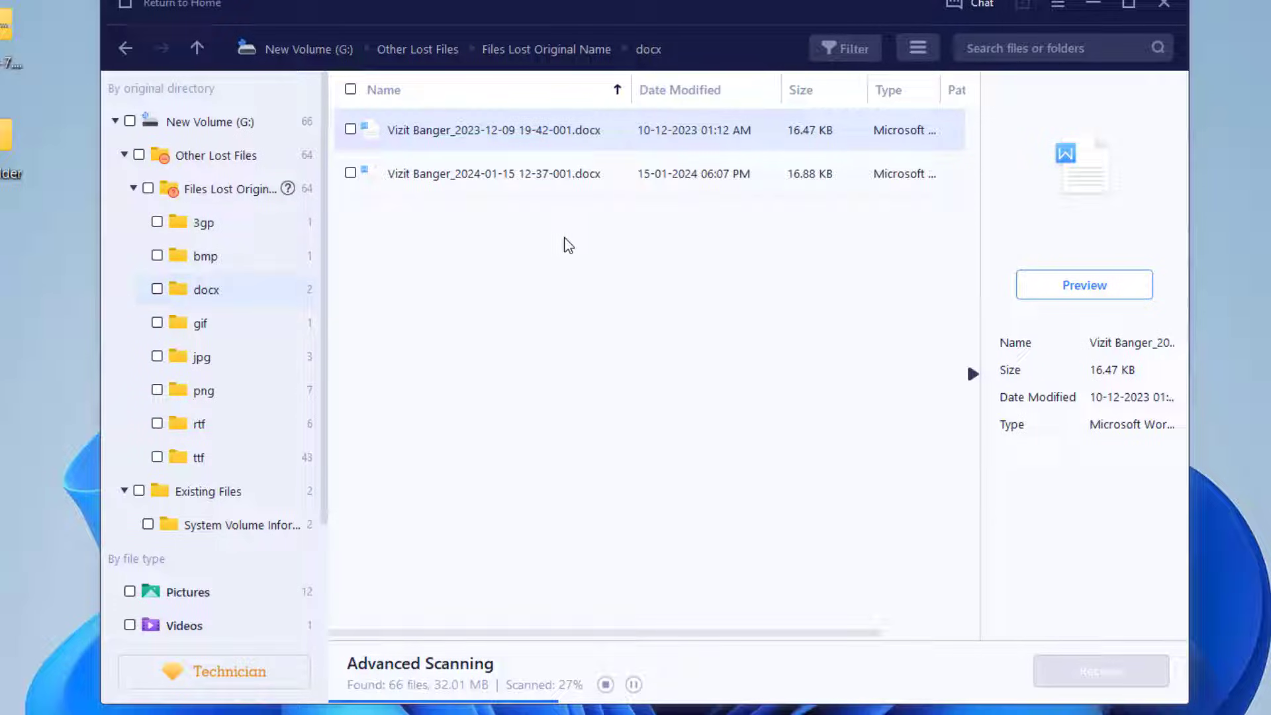
pyautogui.click(218, 331)
# Step: Preview the recovered Lost Name File (2).jpg and (3).jpg images
pyautogui.click(225, 354)
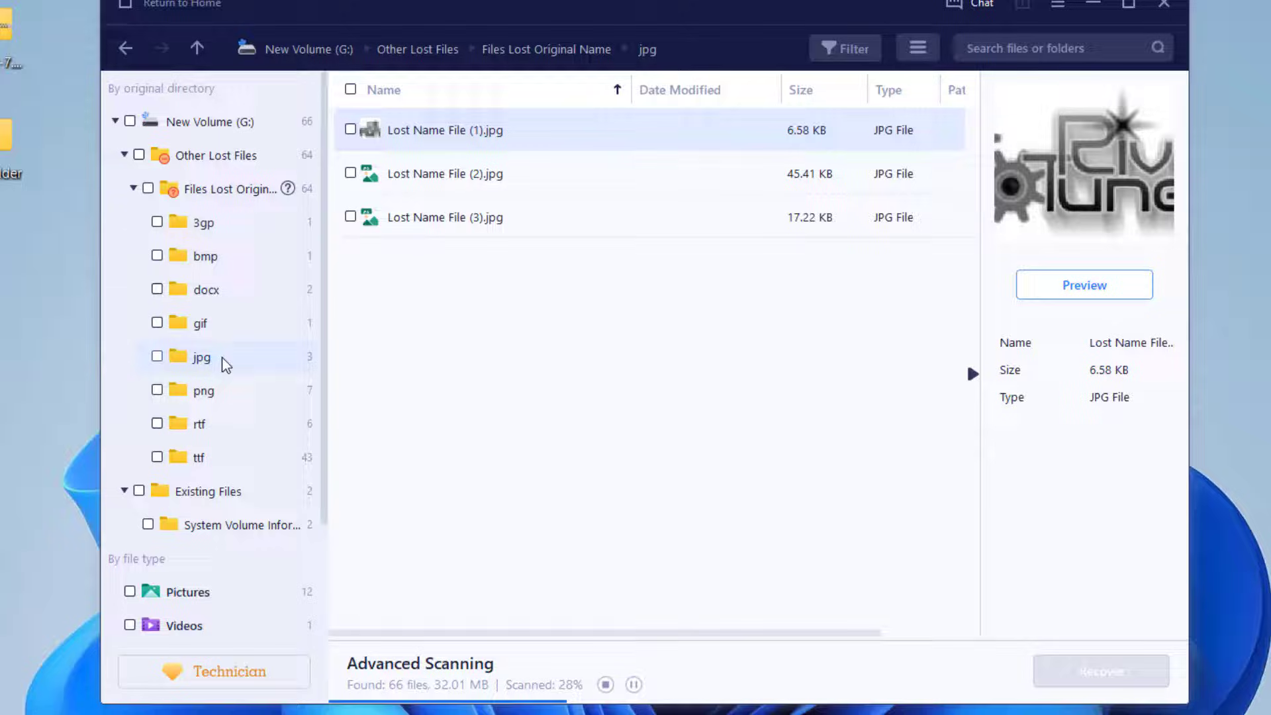
pyautogui.click(443, 174)
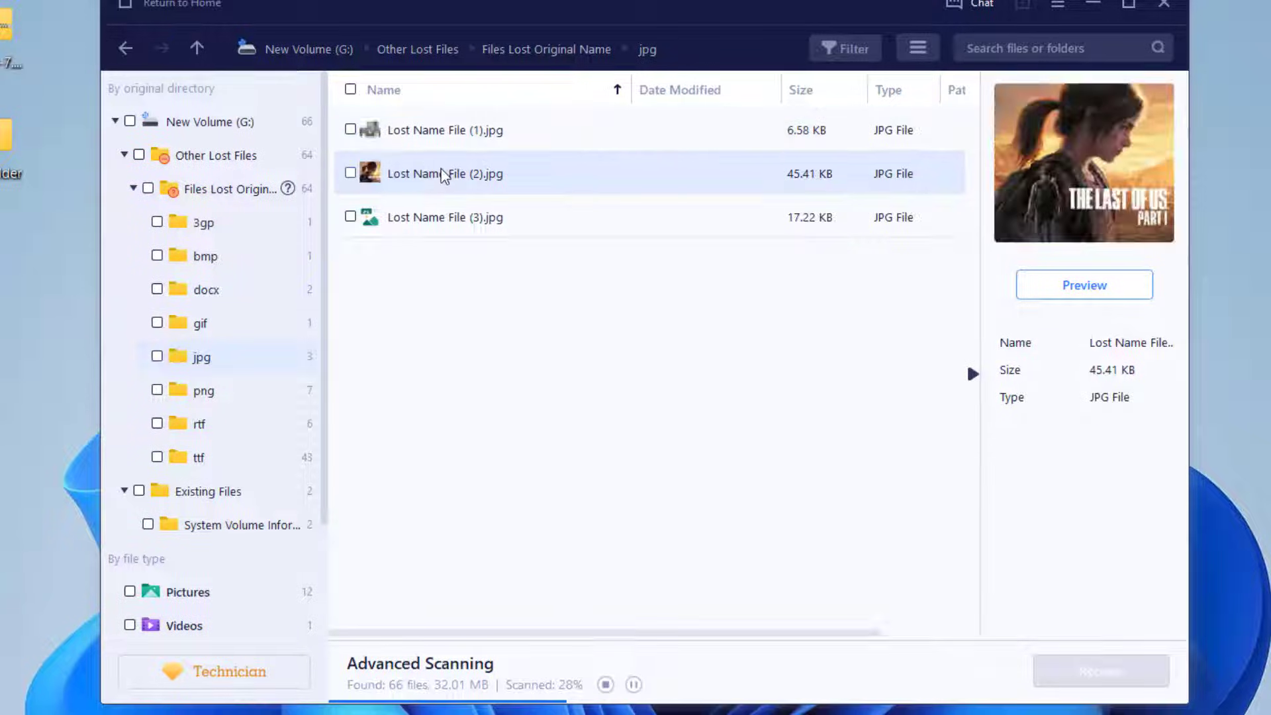
pyautogui.click(427, 222)
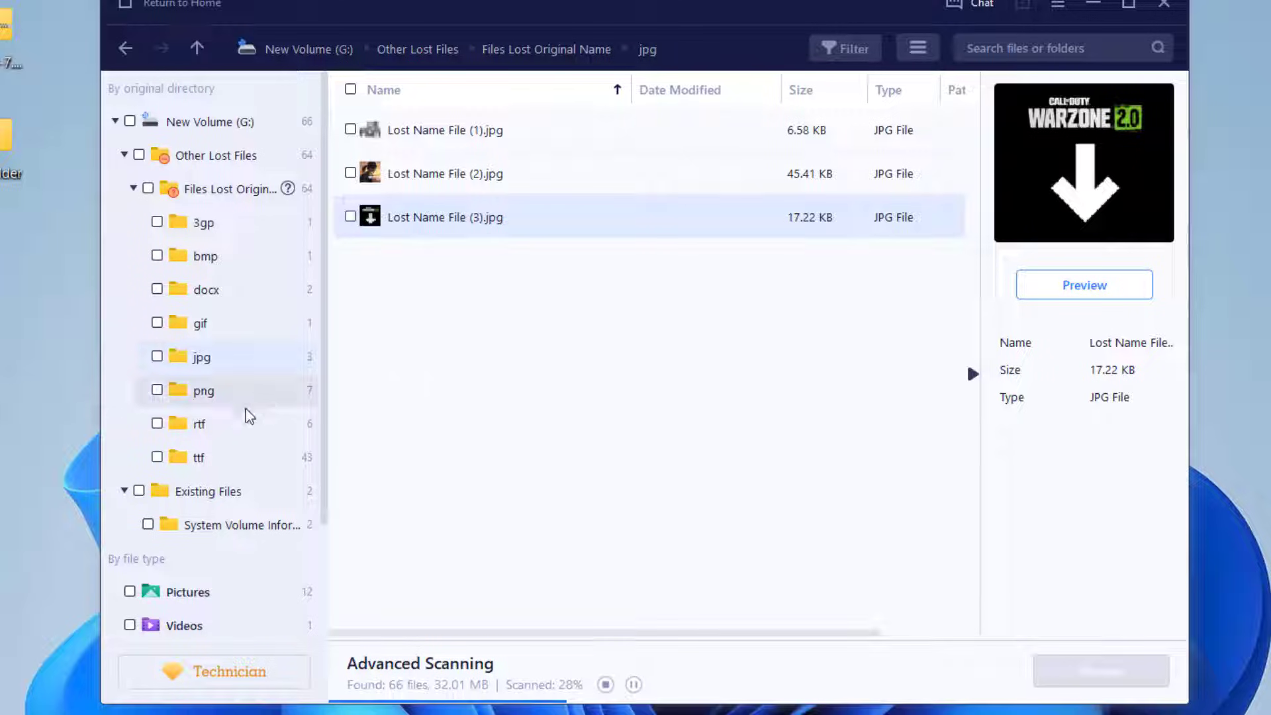
# Step: Preview recovered PNG images Lost Name File (2) through (7).png
pyautogui.click(216, 400)
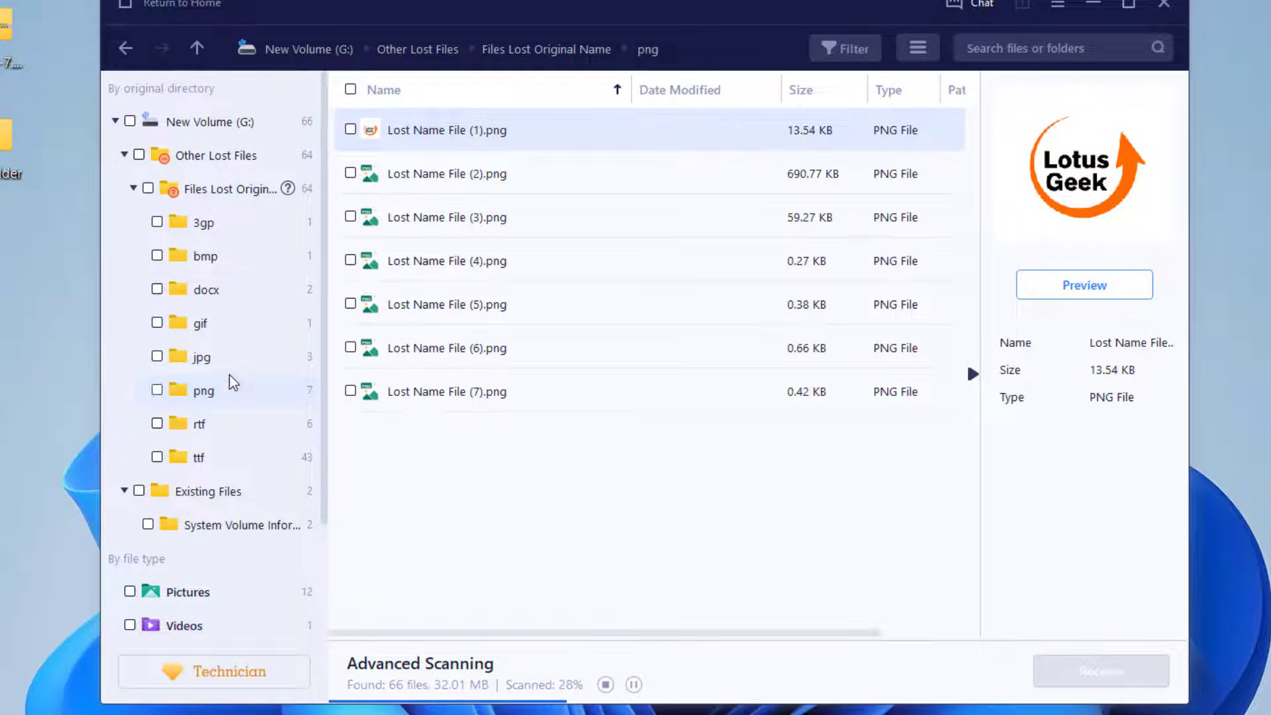
pyautogui.click(471, 180)
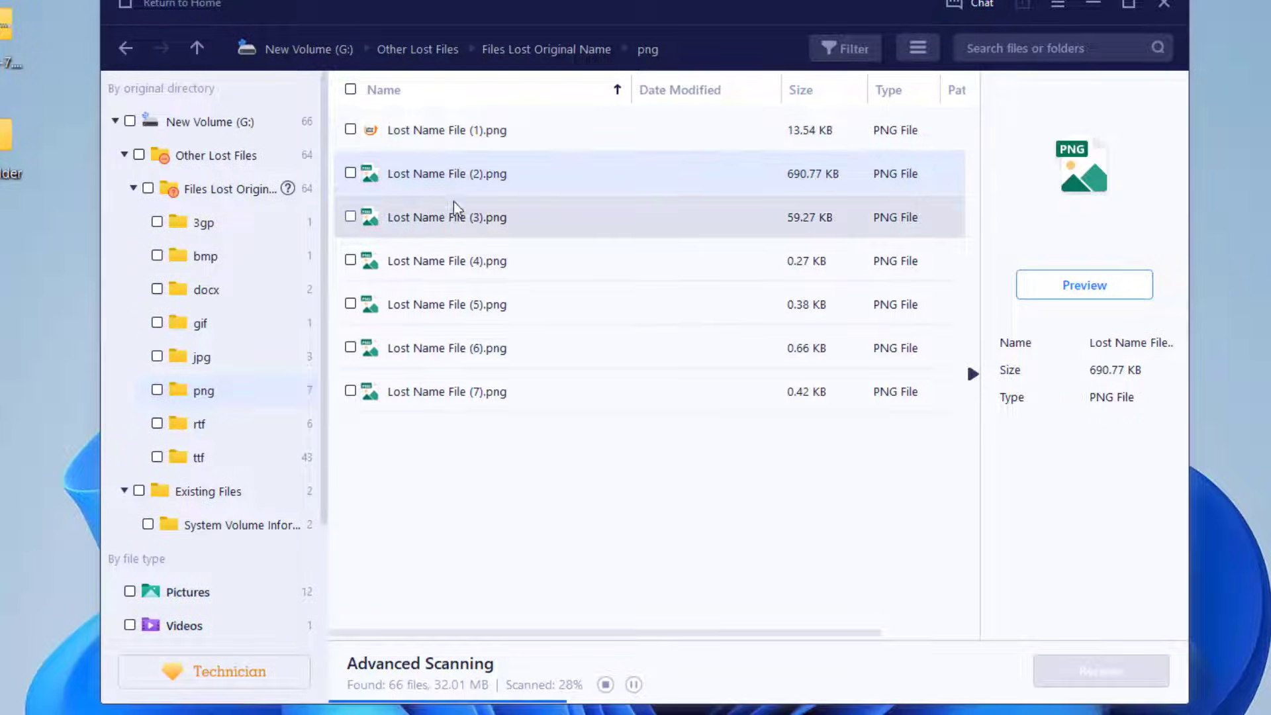
pyautogui.click(448, 217)
pyautogui.click(450, 274)
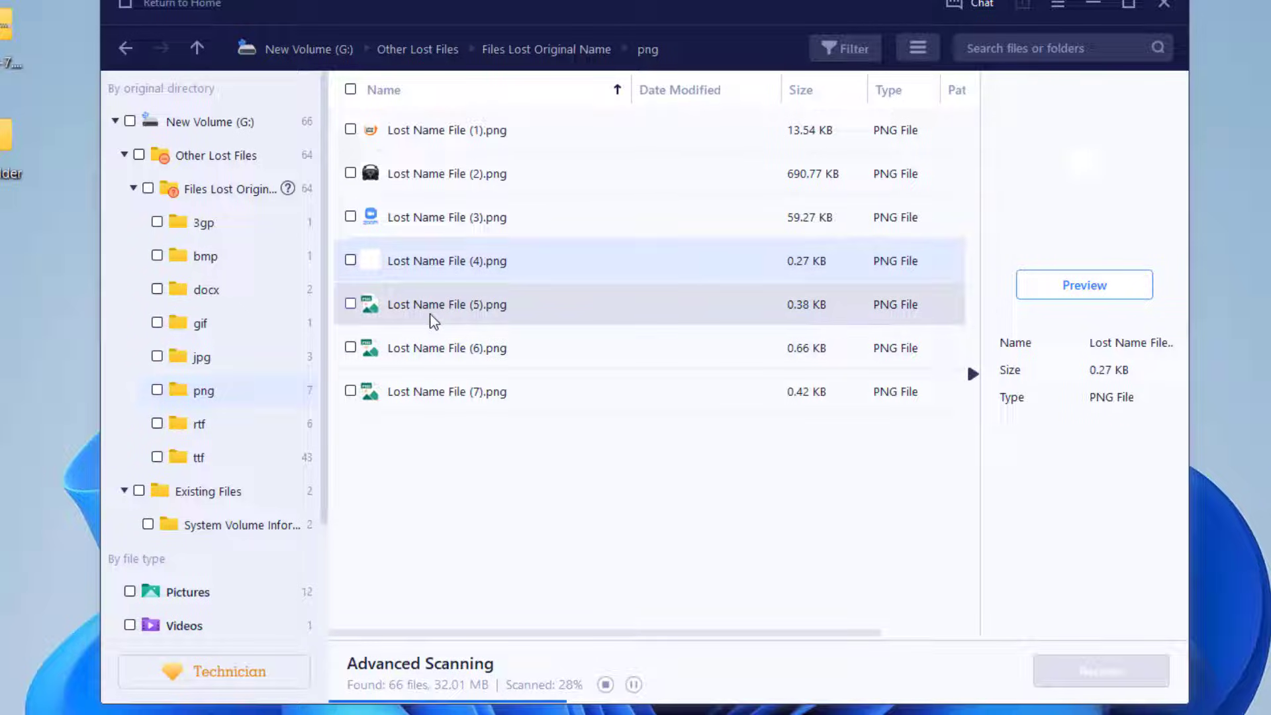
pyautogui.click(431, 319)
pyautogui.click(431, 351)
pyautogui.click(439, 397)
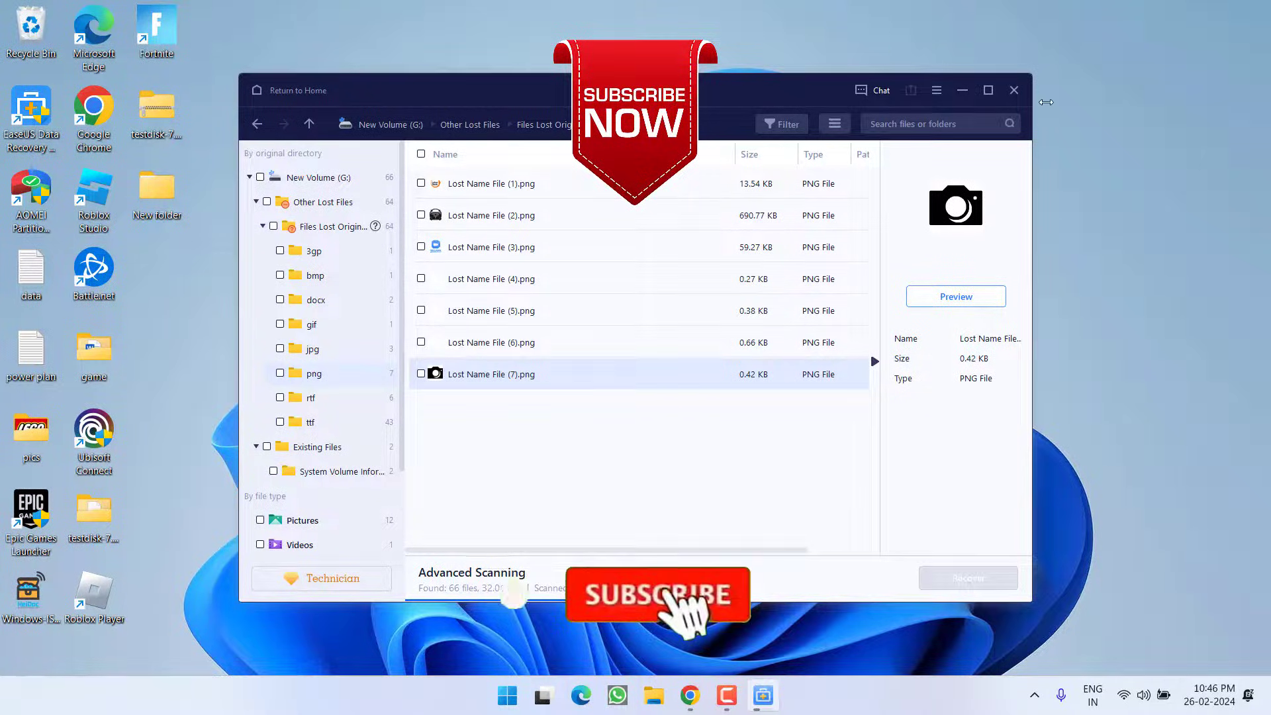
pyautogui.click(1015, 90)
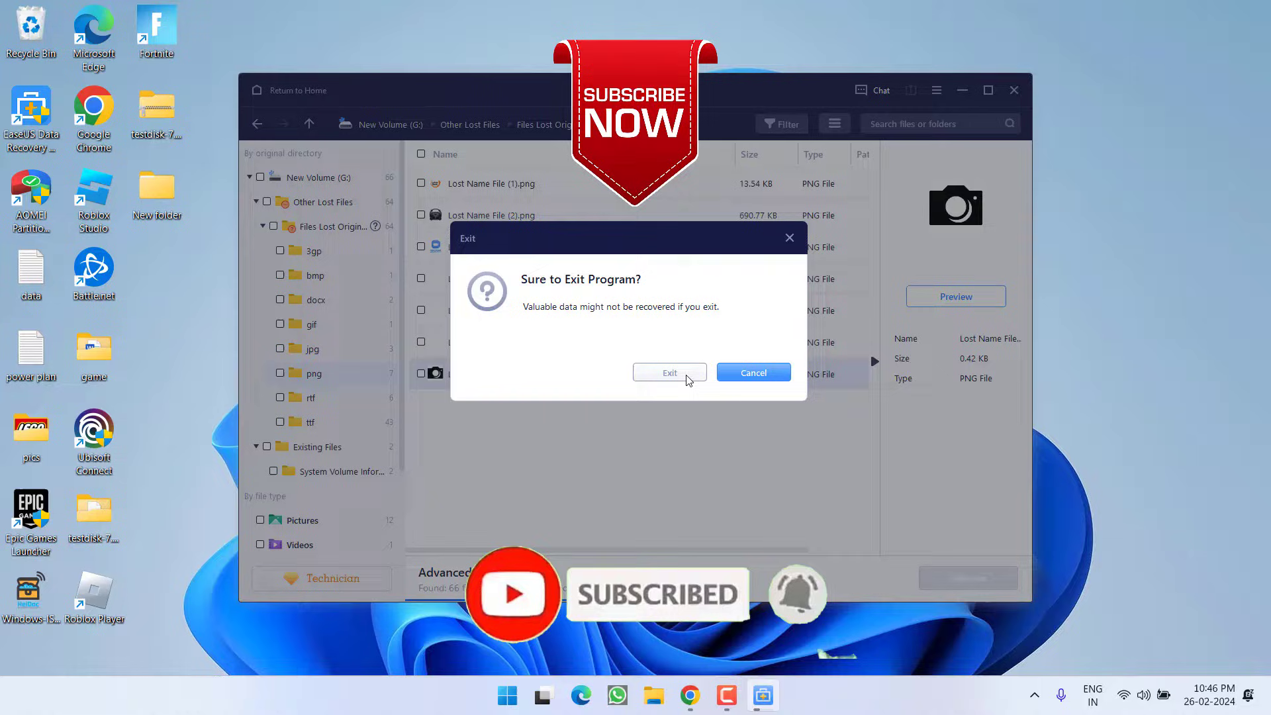
pyautogui.click(753, 372)
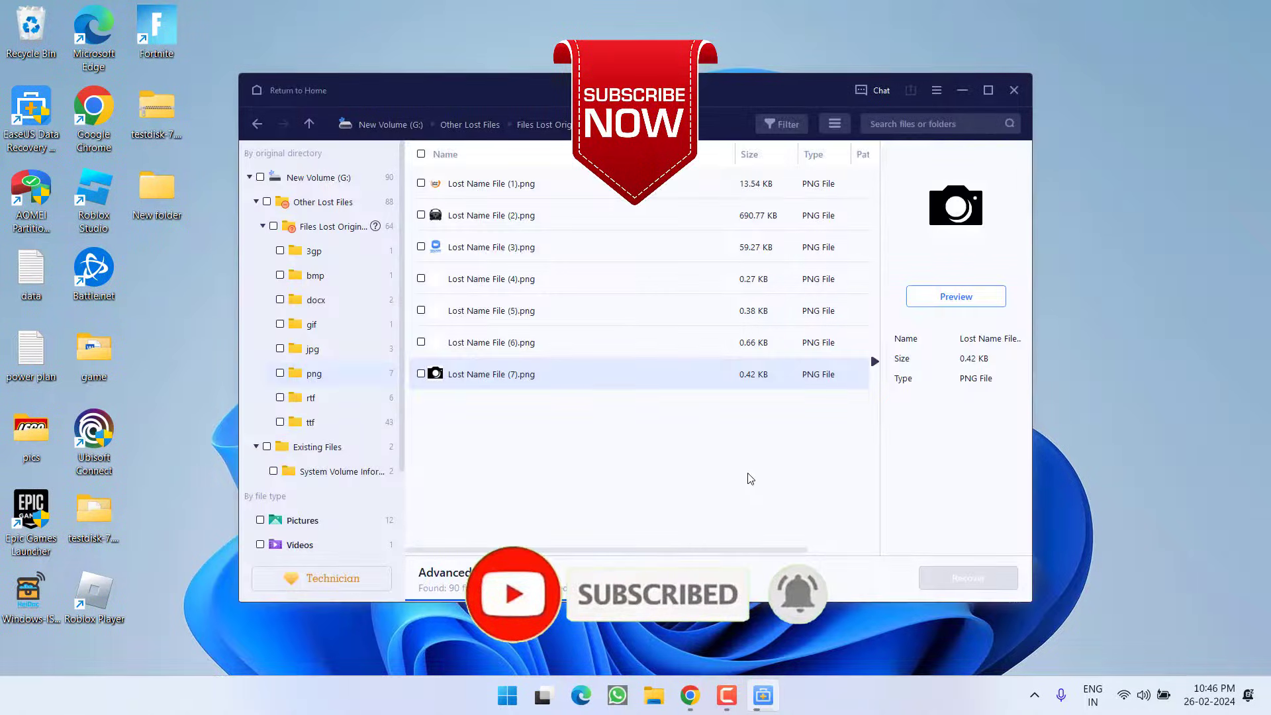